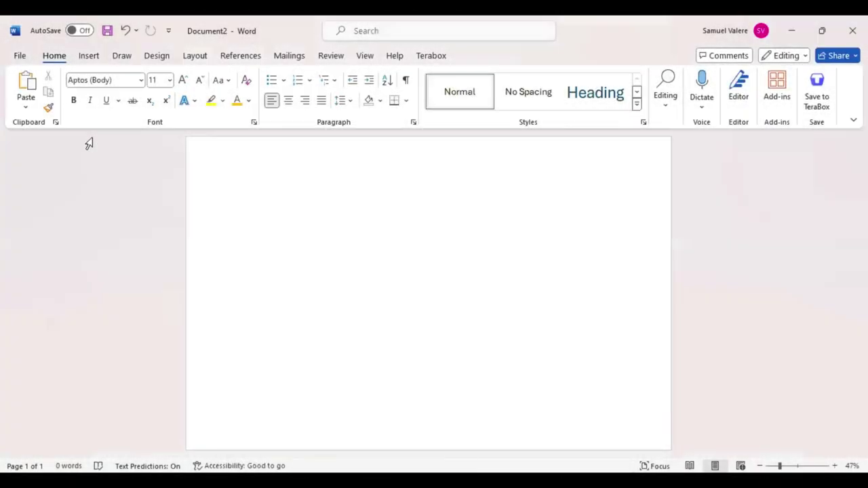
Switch the ribbon to the Insert tab while the landscape page is still blank.
{"action": "left_click", "coordinate": [89, 59]}
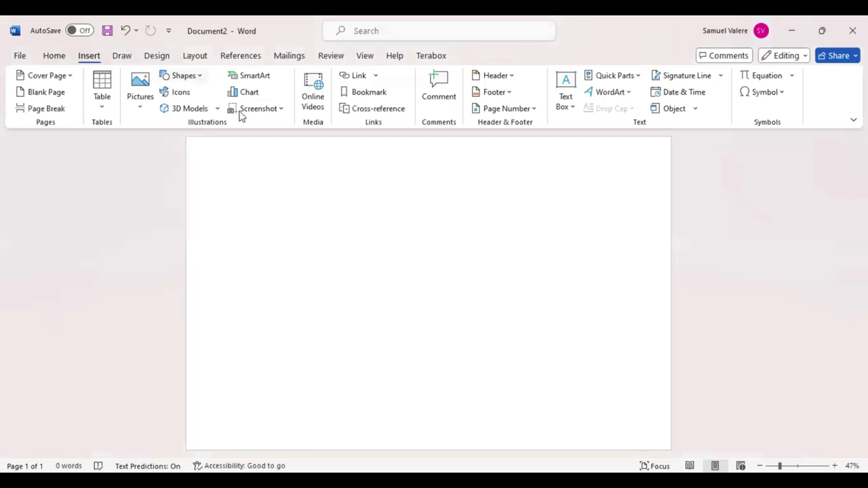
Draw a full-width black rectangle across the page top and copy it to the page bottom.
{"action": "key", "text": "alt+n"}
{"action": "key", "text": "s"}
{"action": "key", "text": "h"}
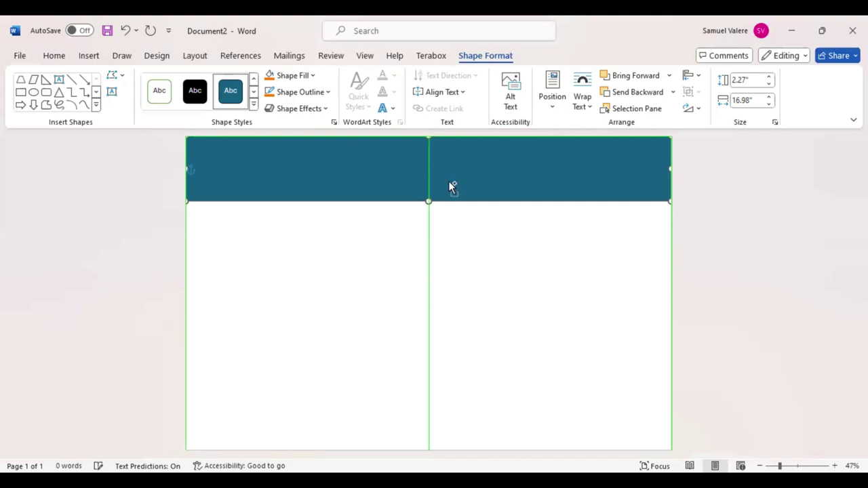
{"action": "left_click_drag", "start_coordinate": [450, 187], "coordinate": [459, 337]}
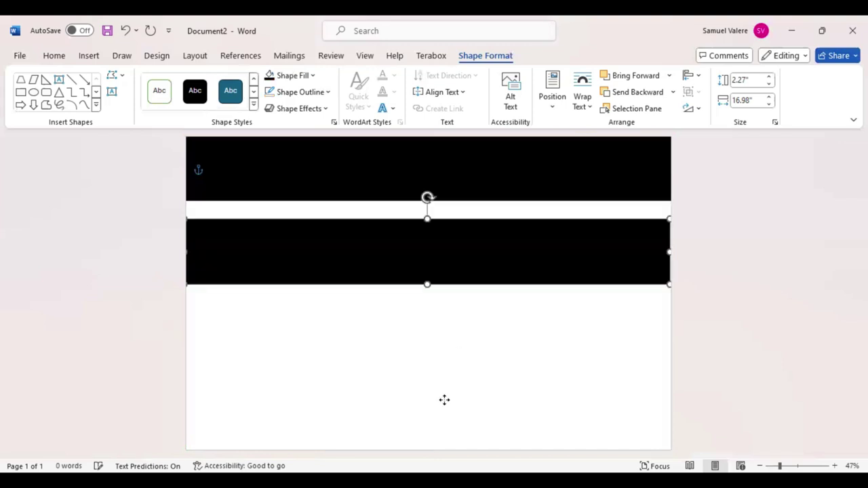
{"action": "mouse_move", "coordinate": [444, 399]}
{"action": "left_mouse_down"}
{"action": "mouse_move", "coordinate": [433, 399]}
{"action": "mouse_move", "coordinate": [434, 427]}
{"action": "left_mouse_up"}
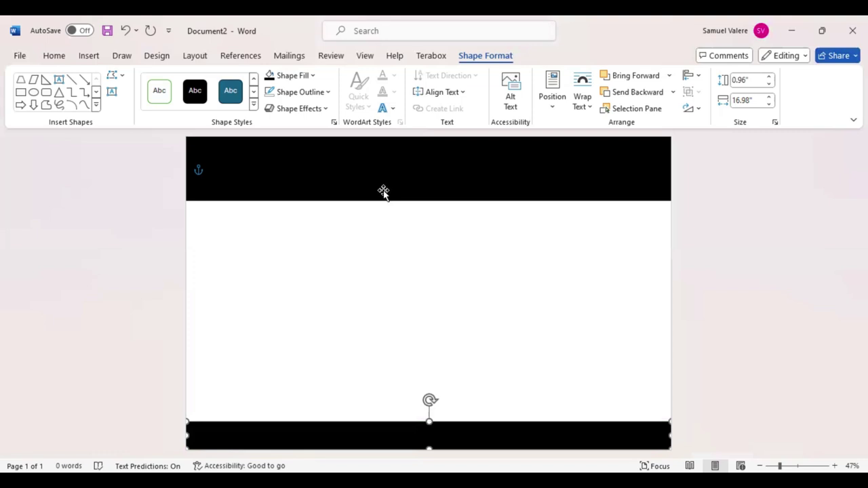
Flip the teal trapezoid upside down and make both black bands shorter.
{"action": "key", "text": "ctrl+y"}
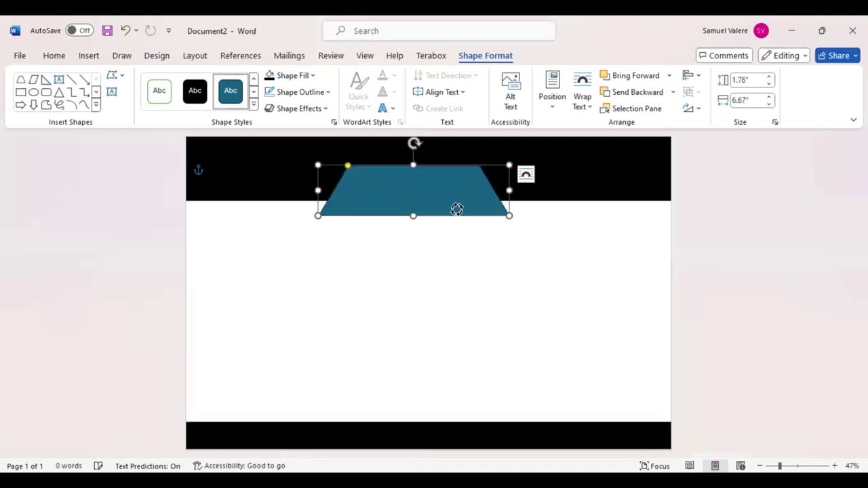
{"action": "left_click_drag", "start_coordinate": [407, 265], "coordinate": [407, 258]}
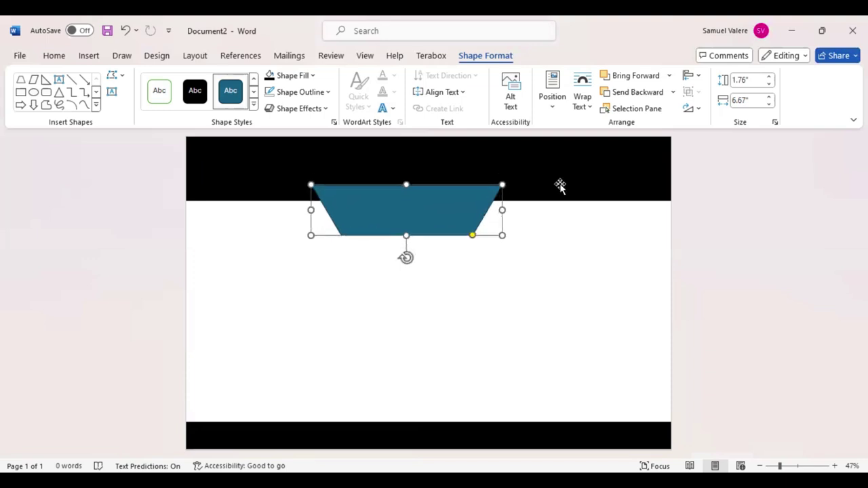
{"action": "left_click", "coordinate": [430, 201]}
{"action": "left_click_drag", "start_coordinate": [430, 201], "coordinate": [430, 185]}
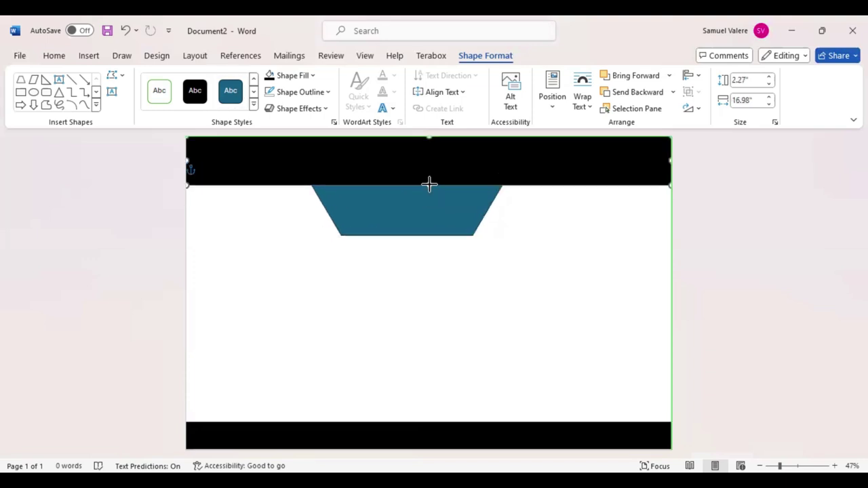
{"action": "left_click", "coordinate": [426, 432]}
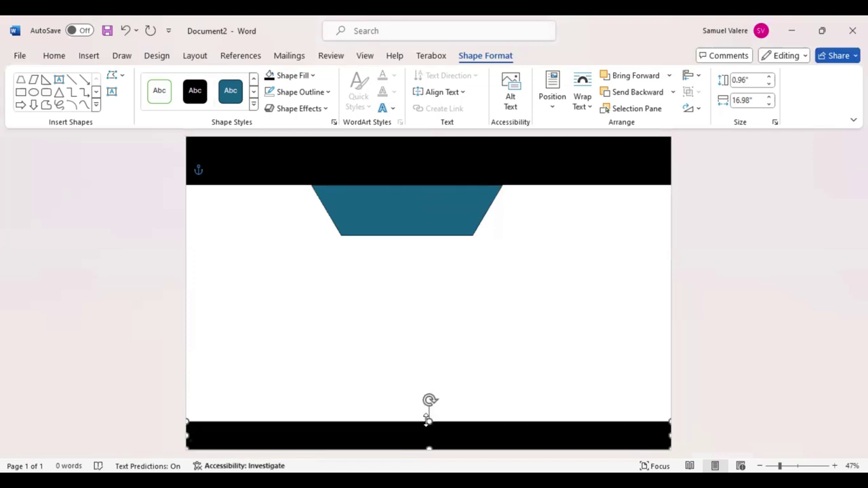
{"action": "left_click_drag", "start_coordinate": [427, 432], "coordinate": [426, 432]}
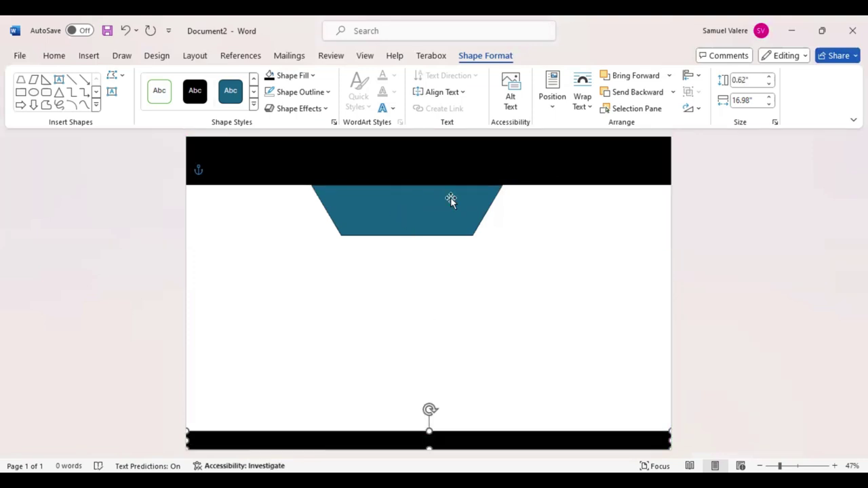
Move the inverted trapezoid to the page's top centre and make it taller, about 6.67 x 2.04 in.
{"action": "left_click_drag", "start_coordinate": [451, 199], "coordinate": [437, 164]}
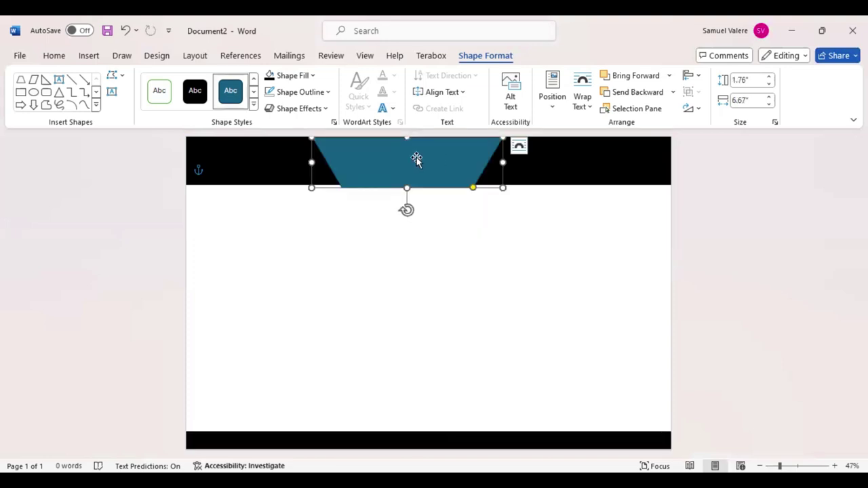
{"action": "left_click_drag", "start_coordinate": [416, 159], "coordinate": [417, 153]}
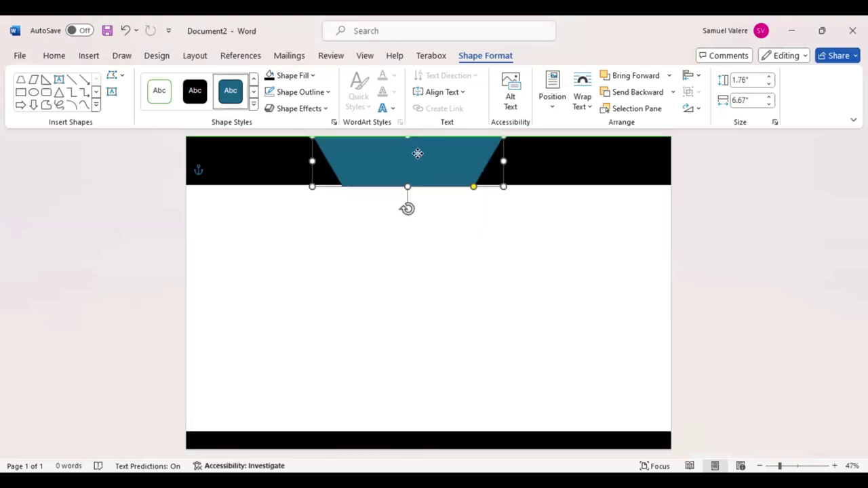
{"action": "left_click_drag", "start_coordinate": [407, 194], "coordinate": [407, 195]}
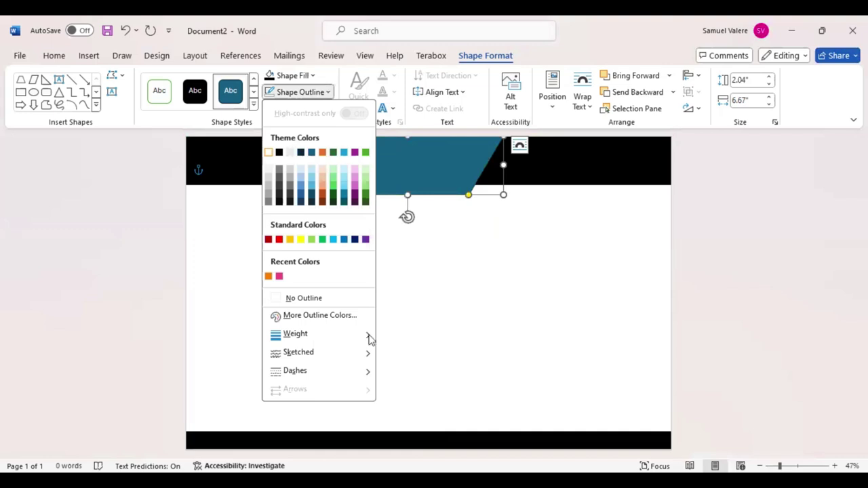
Give the trapezoid a white outline and orange fill, and centre a copy on the bottom band.
{"action": "mouse_move", "coordinate": [295, 334]}
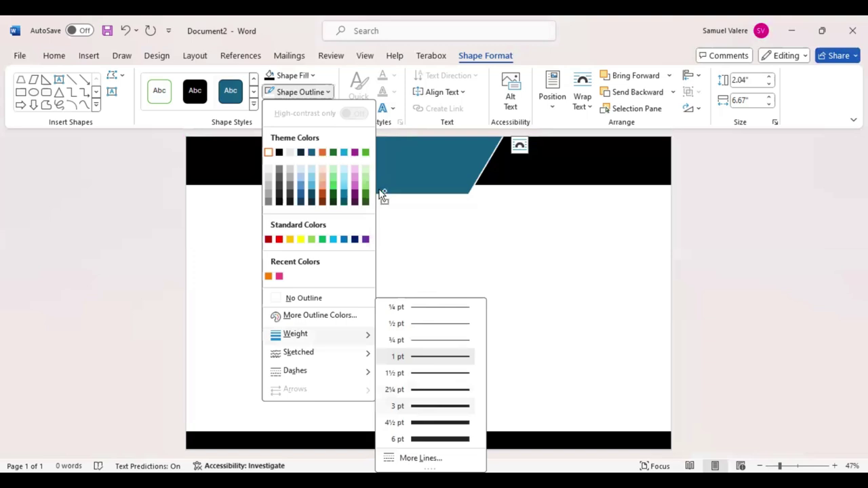
{"action": "left_click", "coordinate": [417, 244]}
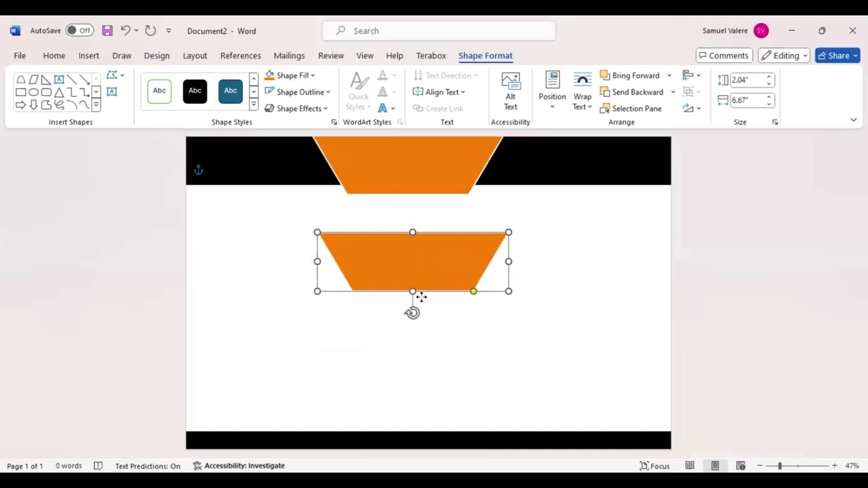
{"action": "left_click_drag", "start_coordinate": [421, 297], "coordinate": [428, 432]}
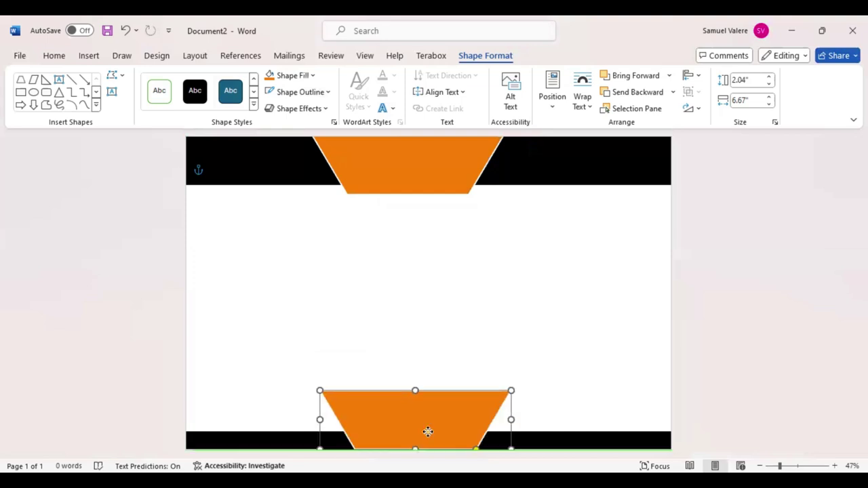
{"action": "left_click", "coordinate": [271, 437]}
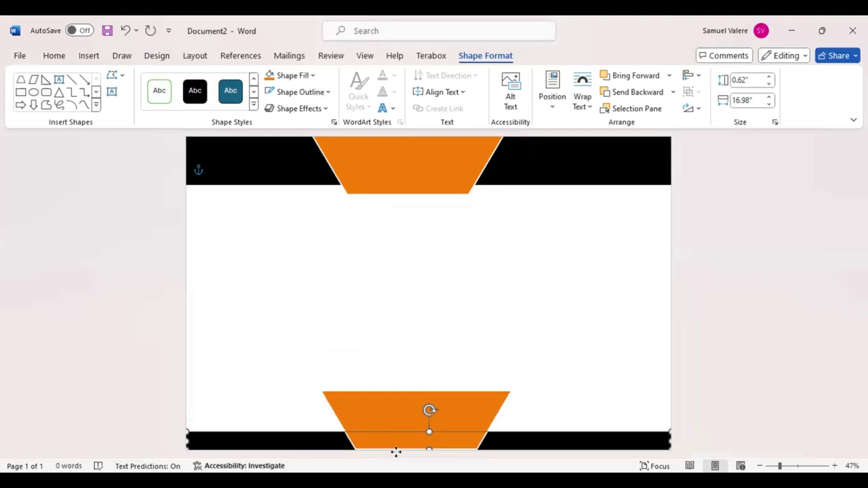
{"action": "left_click_drag", "start_coordinate": [393, 437], "coordinate": [394, 442]}
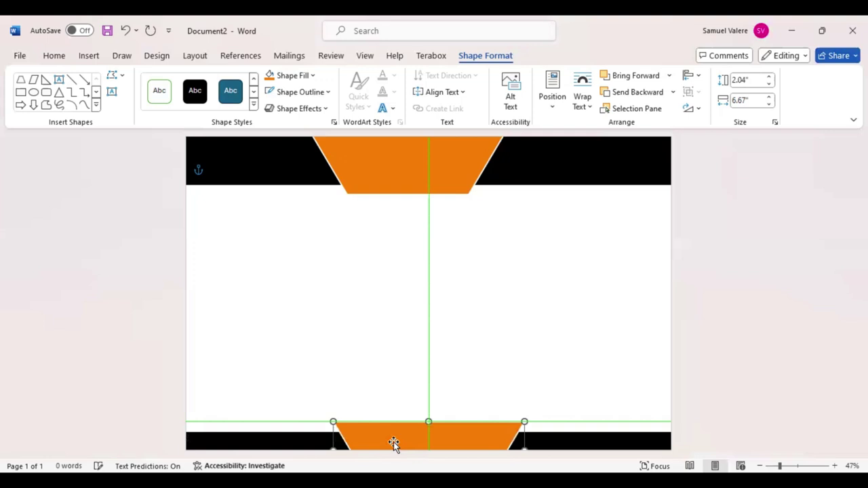
{"action": "left_click_drag", "start_coordinate": [393, 443], "coordinate": [394, 441]}
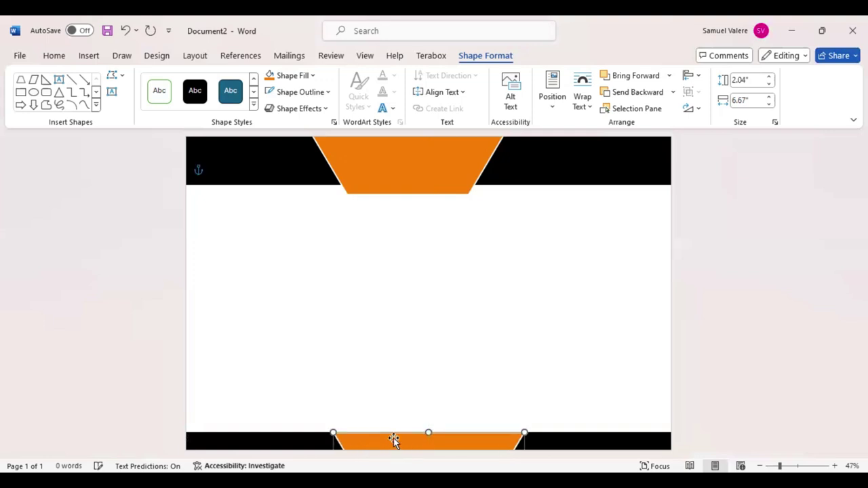
{"action": "key", "text": "Escape"}
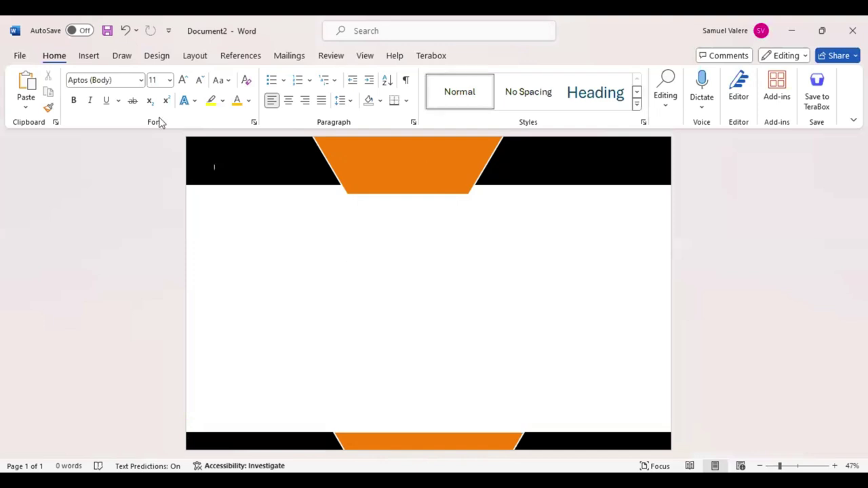
Draw a wide text box below the top trapezoid, type 'Certificate' and select it.
{"action": "scroll", "coordinate": [160, 122], "scroll_direction": "down", "scroll_amount": 1}
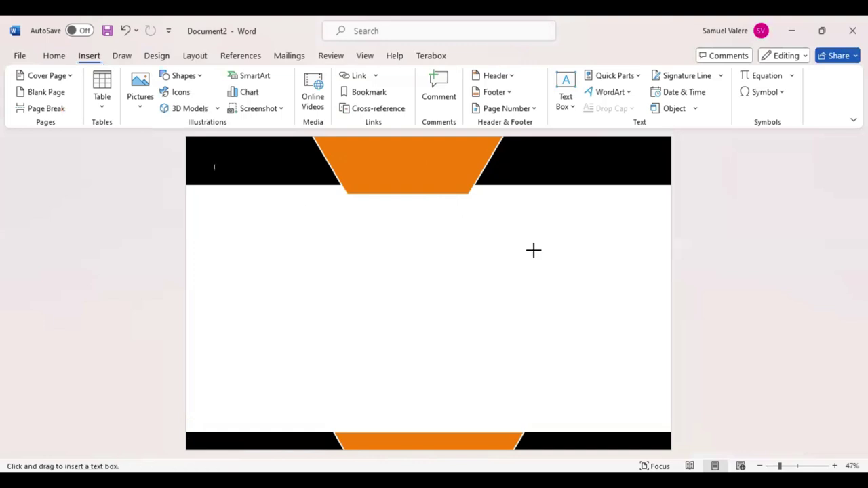
{"action": "left_click_drag", "start_coordinate": [296, 221], "coordinate": [525, 250]}
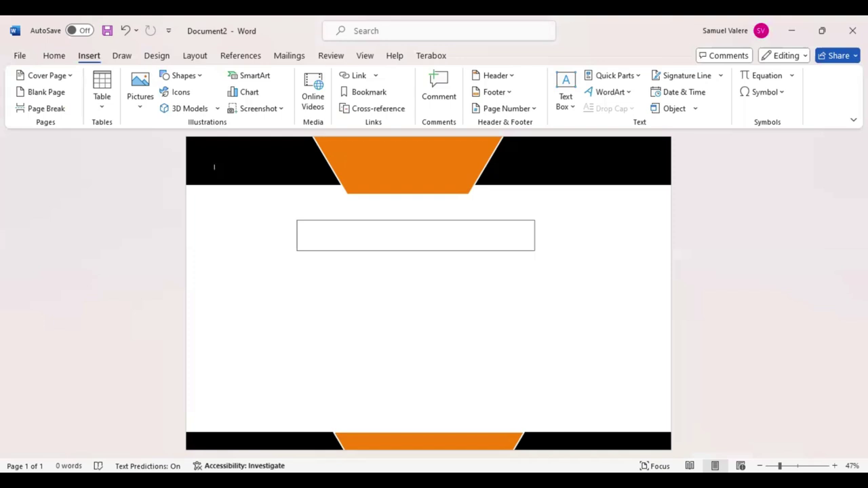
{"action": "left_click", "coordinate": [303, 224]}
{"action": "type", "text": "Game"}
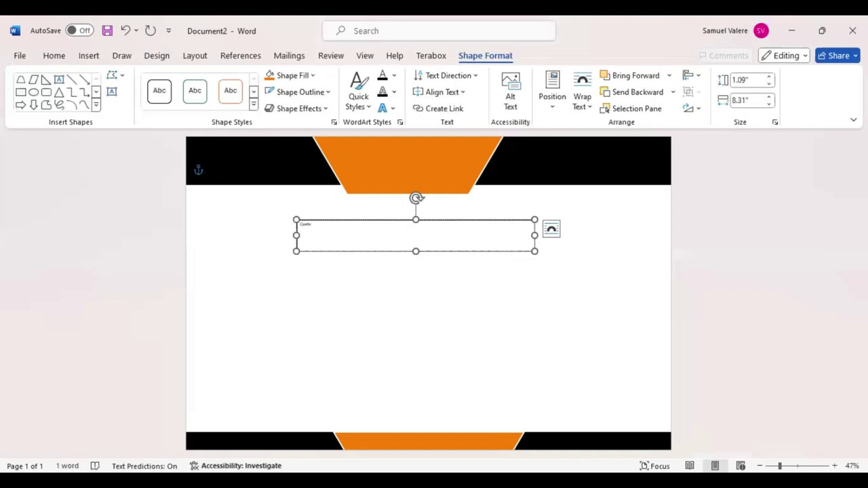
{"action": "key", "text": "BackSpace"}
{"action": "key", "text": "BackSpace"}
{"action": "type", "text": "ifica"}
{"action": "type", "text": "te"}
{"action": "left_click_drag", "start_coordinate": [323, 226], "coordinate": [297, 225]}
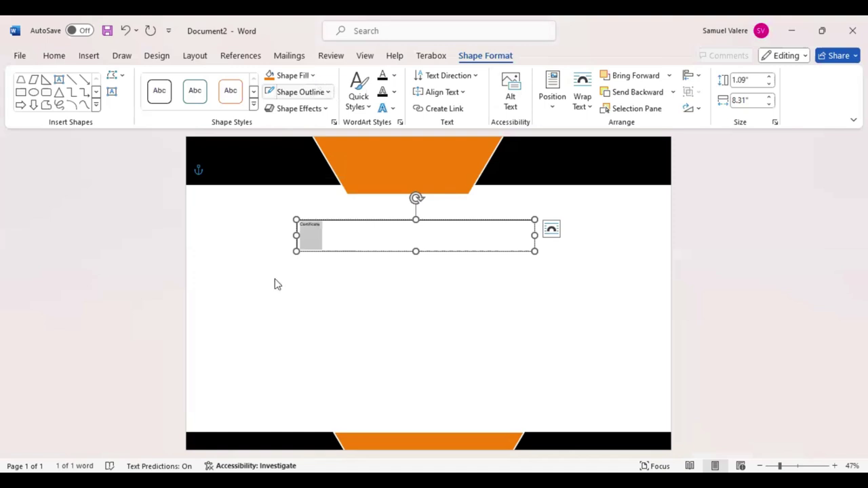
Set the Certificate heading in Algerian and centre it in its text box.
{"action": "left_click", "coordinate": [55, 56]}
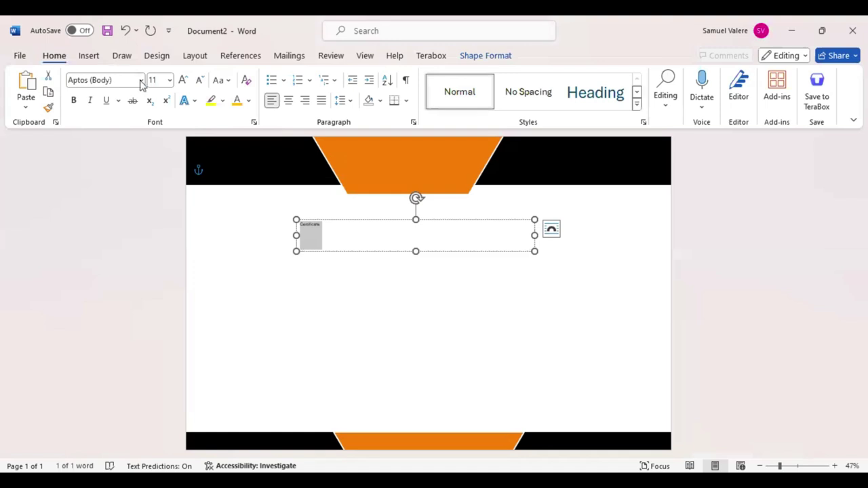
{"action": "left_click", "coordinate": [141, 80]}
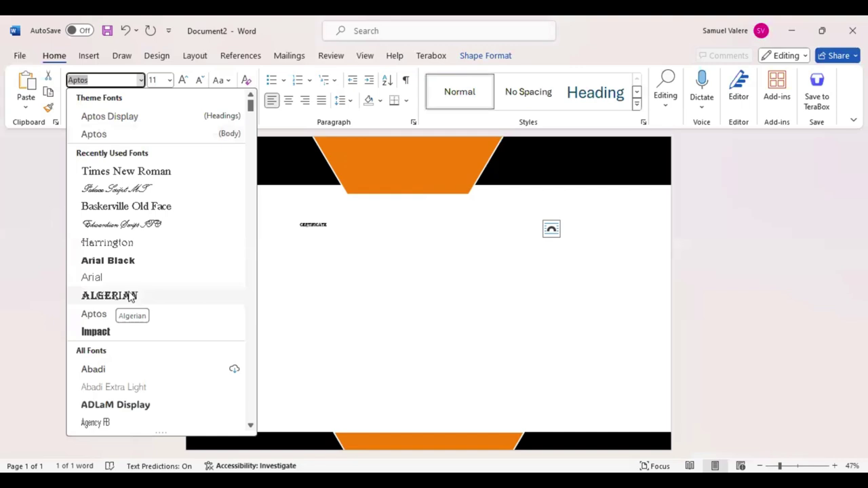
{"action": "scroll", "coordinate": [131, 298], "scroll_direction": "down", "scroll_amount": 3}
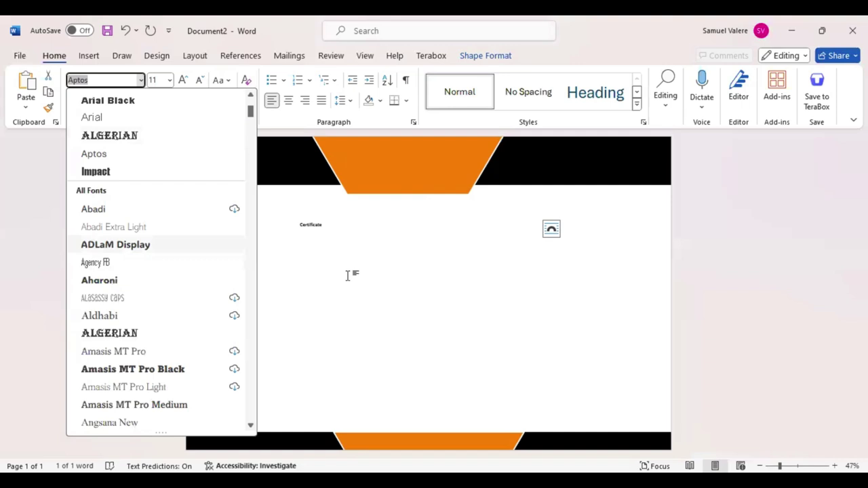
{"action": "left_click", "coordinate": [217, 132]}
{"action": "left_click", "coordinate": [288, 102]}
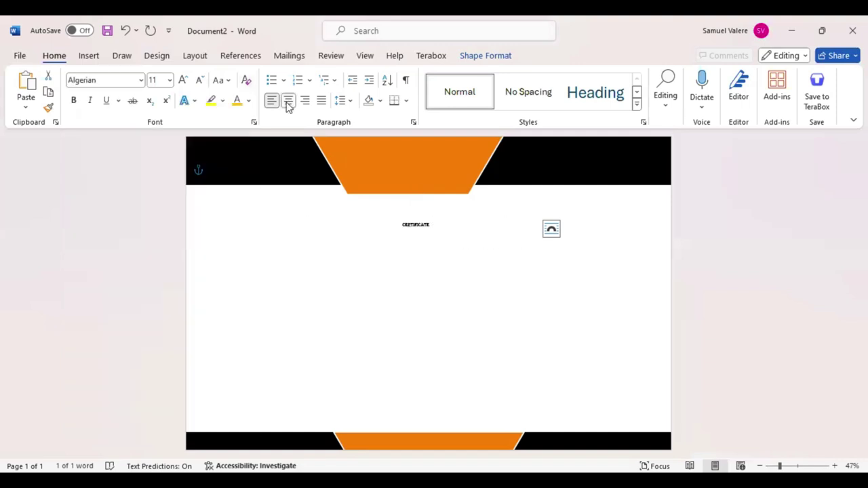
Set the heading's font size to 72 pt.
{"action": "left_click", "coordinate": [184, 80]}
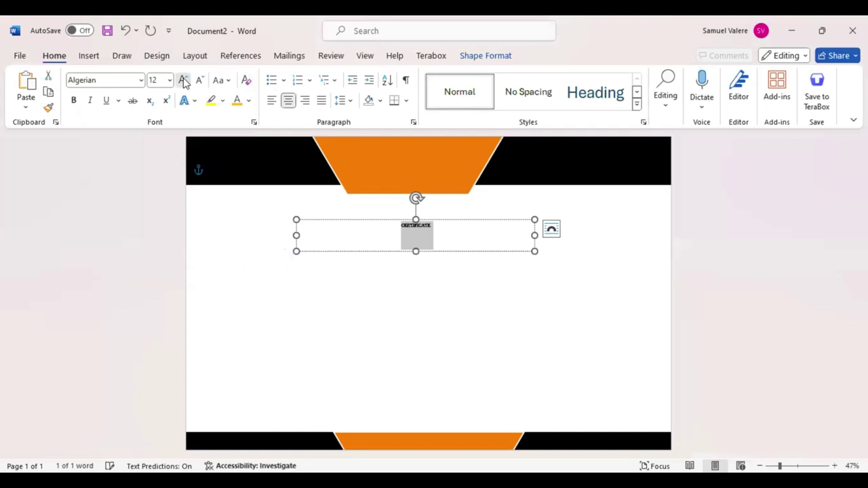
{"action": "key", "text": "ctrl+shift+p"}
{"action": "type", "text": "72"}
{"action": "key", "text": "Return"}
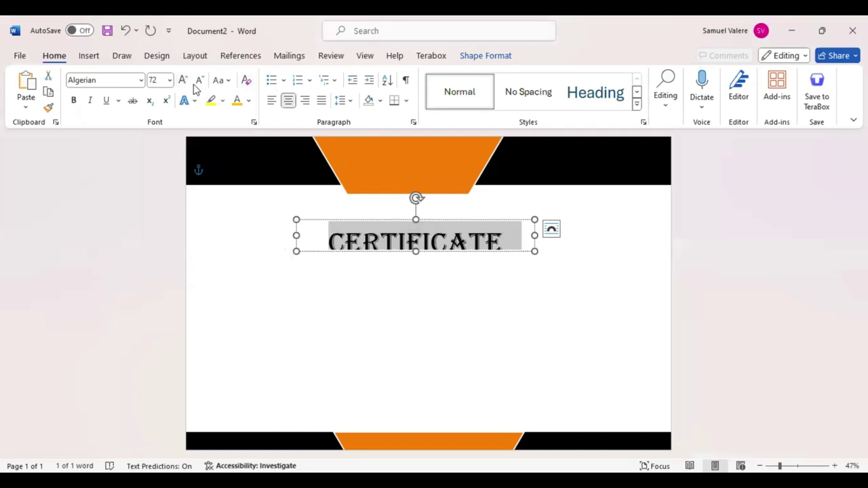
{"action": "key", "text": "Escape"}
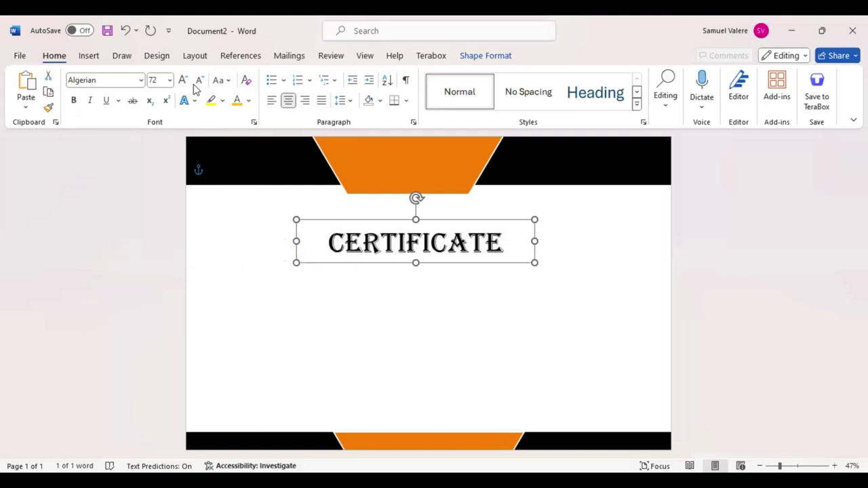
Centre the top orange trapezoid on the page and reduce the CERTIFICATE heading to 60 pt.
{"action": "left_click_drag", "start_coordinate": [407, 163], "coordinate": [428, 164]}
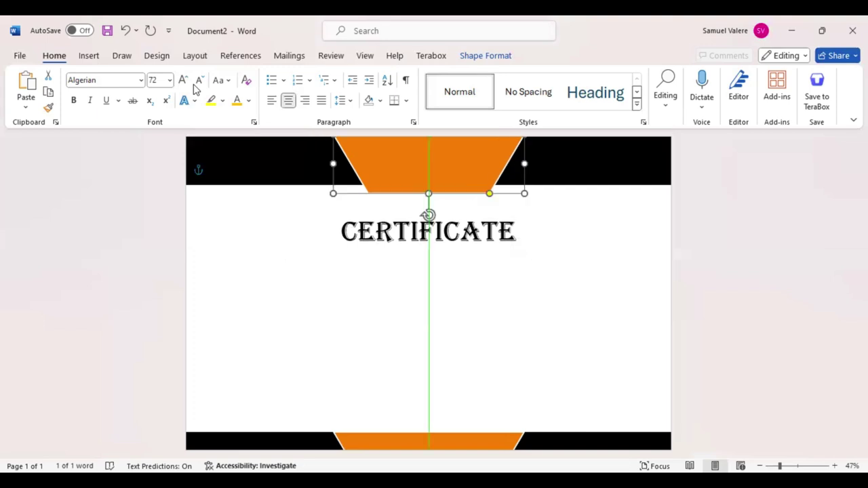
{"action": "left_click_drag", "start_coordinate": [428, 164], "coordinate": [428, 163]}
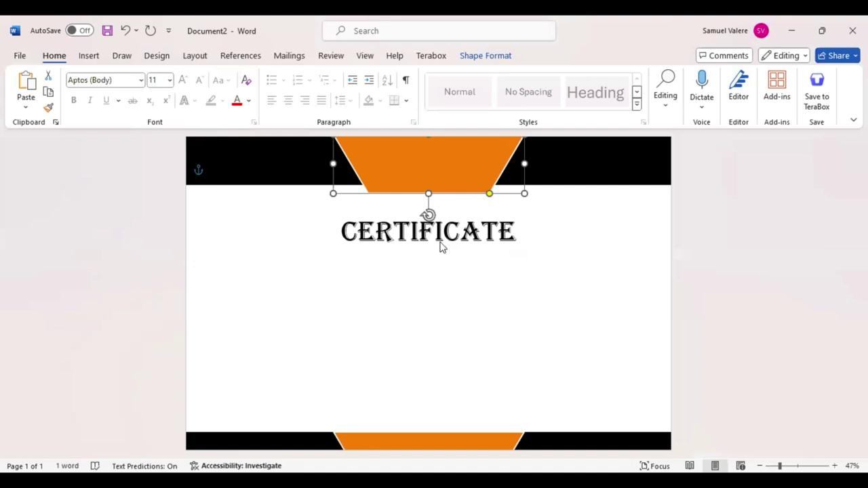
{"action": "double_click", "coordinate": [441, 247]}
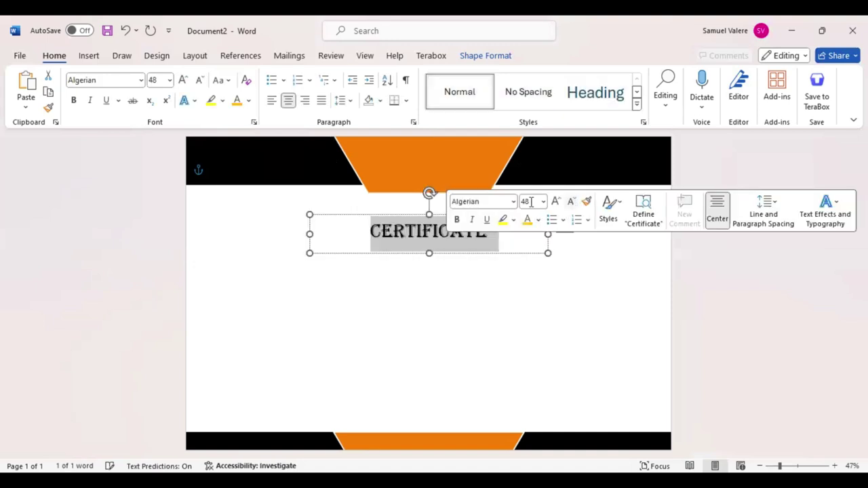
{"action": "left_click", "coordinate": [531, 201]}
{"action": "type", "text": "60"}
{"action": "key", "text": "Return"}
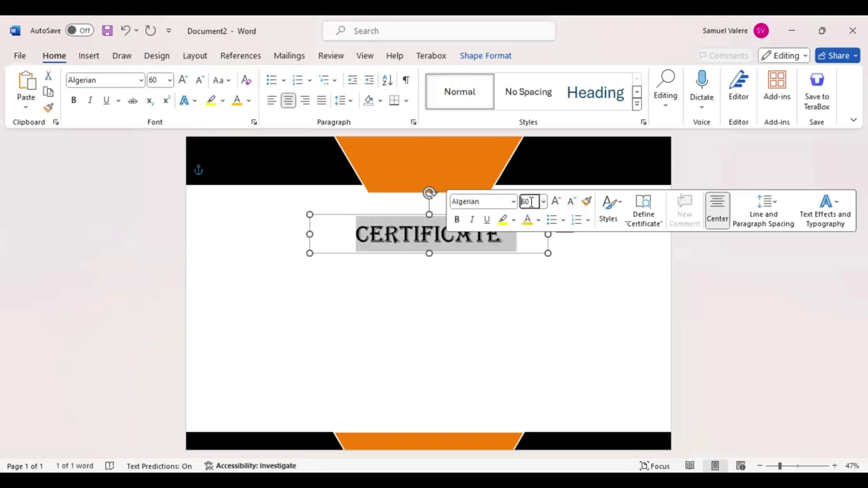
{"action": "key", "text": "Escape"}
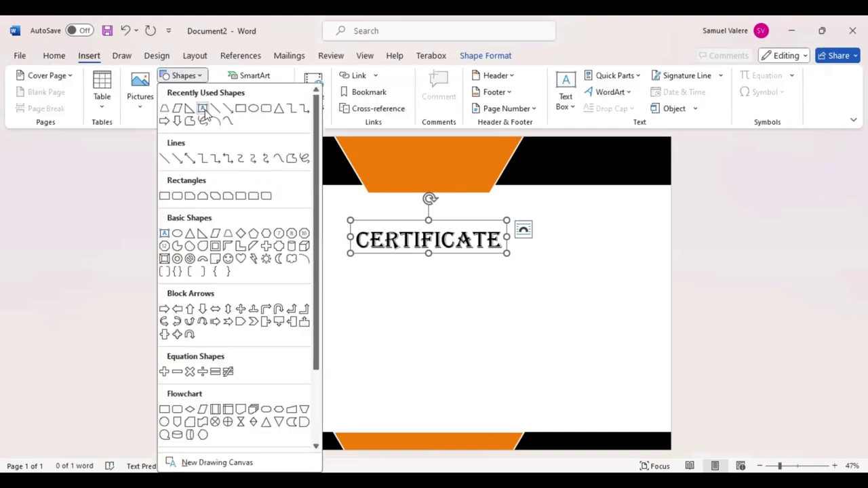
Draw a text box below the heading and type 'Of Achievement'.
{"action": "left_click", "coordinate": [203, 110]}
{"action": "left_click_drag", "start_coordinate": [381, 306], "coordinate": [464, 316]}
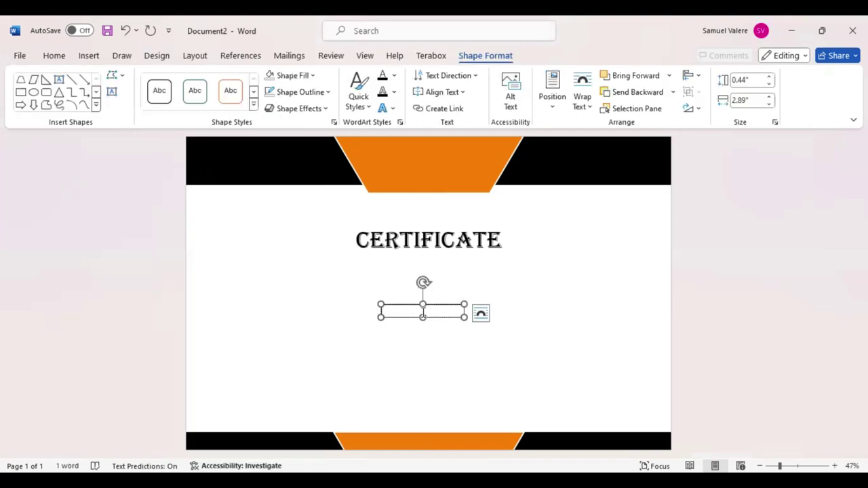
{"action": "type", "text": "4"}
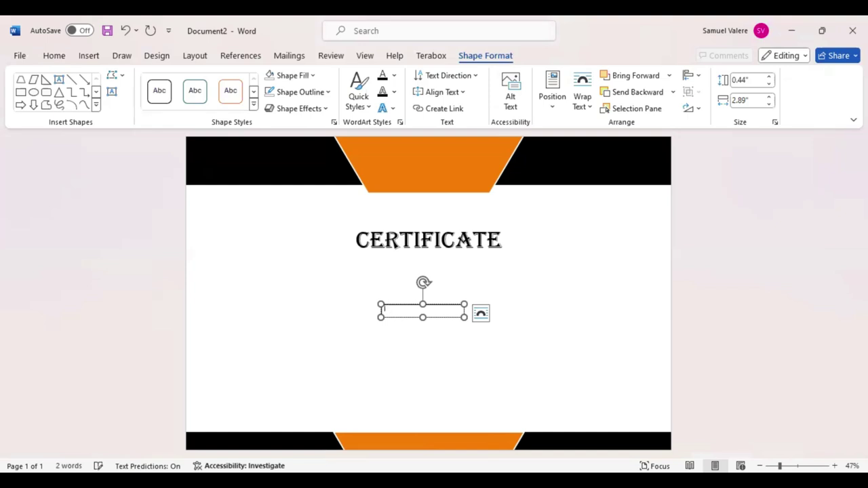
{"action": "key", "text": "BackSpace"}
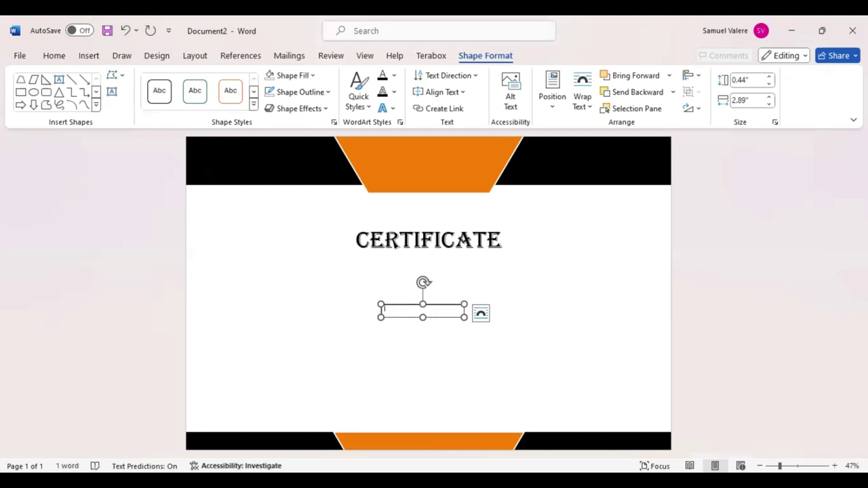
{"action": "type", "text": "Dr "}
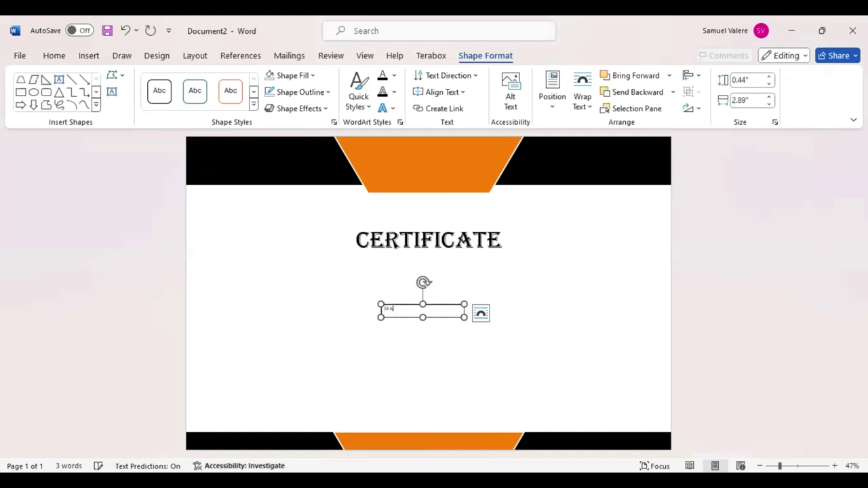
{"action": "type", "text": "Ali"}
{"action": "type", "text": "ievem"}
{"action": "type", "text": "ent"}
{"action": "left_click_drag", "start_coordinate": [418, 310], "coordinate": [380, 310]}
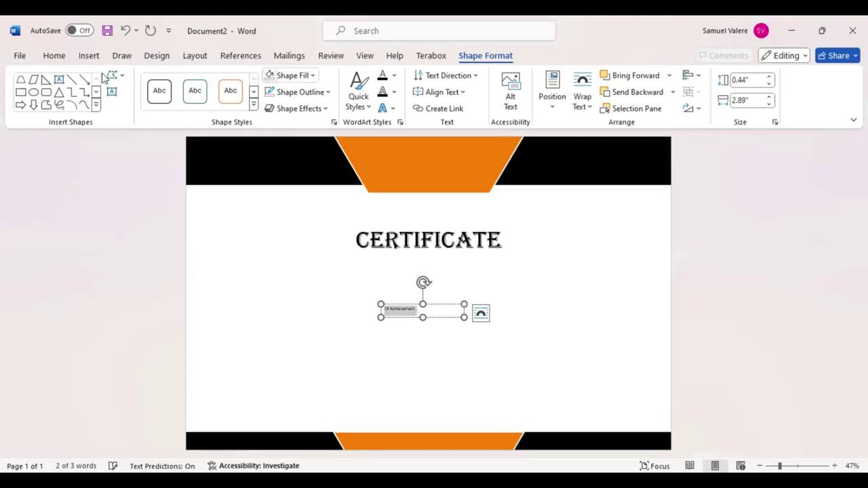
Centre the subtitle text and set it in Baskerville Old Face.
{"action": "left_click", "coordinate": [54, 56]}
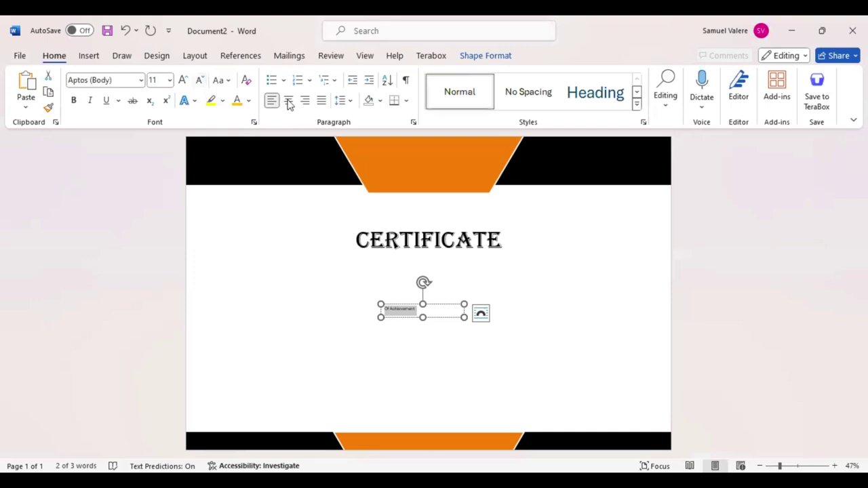
{"action": "left_click", "coordinate": [288, 101]}
{"action": "left_click", "coordinate": [125, 81]}
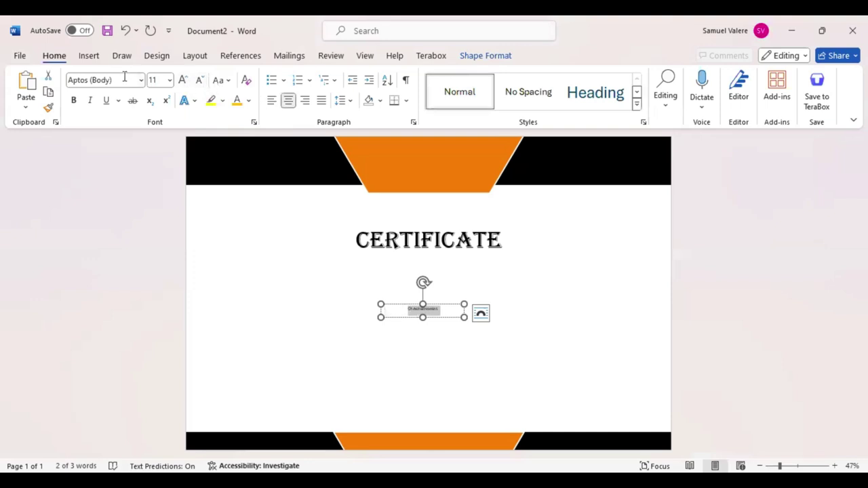
{"action": "type", "text": "Baskerville Old Face"}
{"action": "key", "text": "Return"}
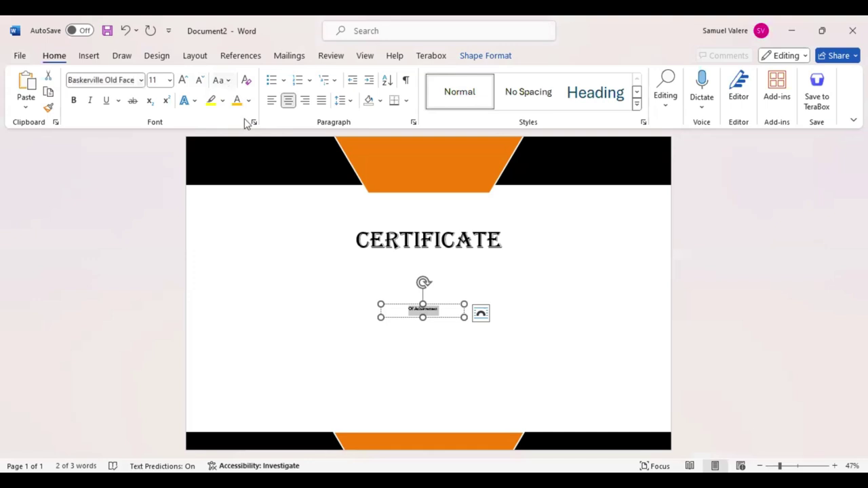
Adjust the subtitle's font size to 18 pt.
{"action": "left_click", "coordinate": [182, 82]}
{"action": "left_click", "coordinate": [183, 82]}
{"action": "left_click", "coordinate": [183, 83]}
{"action": "left_click", "coordinate": [183, 82]}
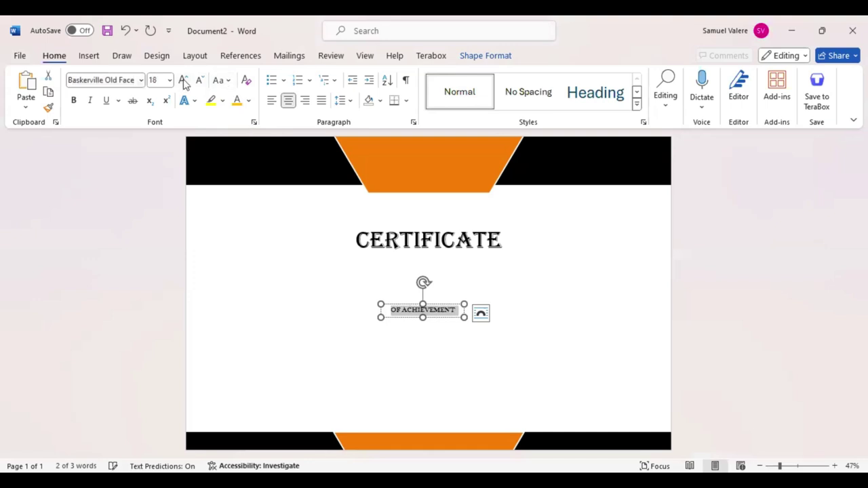
{"action": "left_click", "coordinate": [184, 82]}
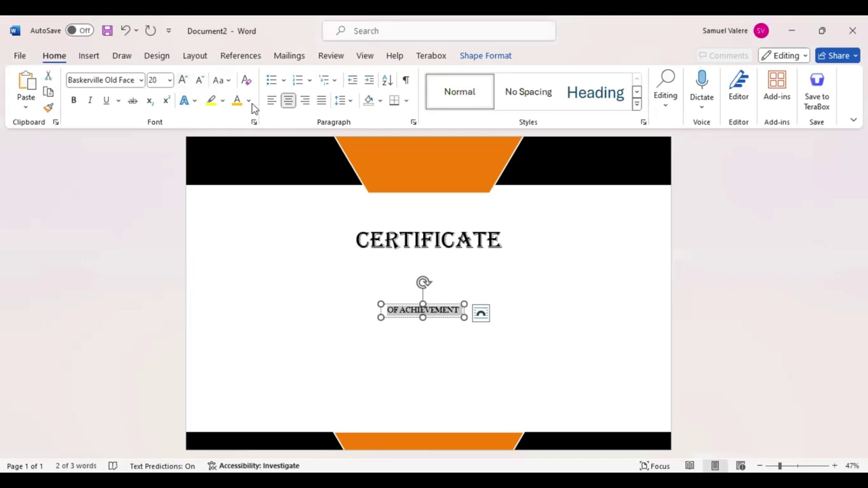
{"action": "left_click", "coordinate": [202, 80]}
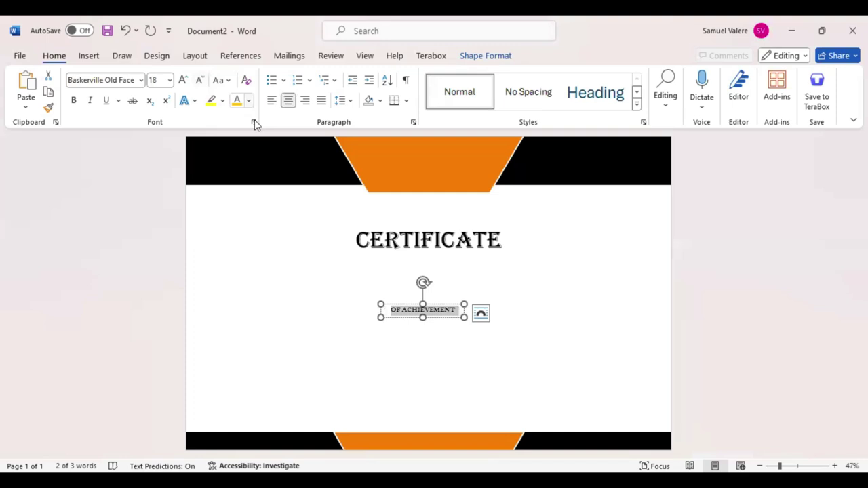
Expand the OF ACHIEVEMENT character spacing by 6 pt.
{"action": "left_click", "coordinate": [254, 122]}
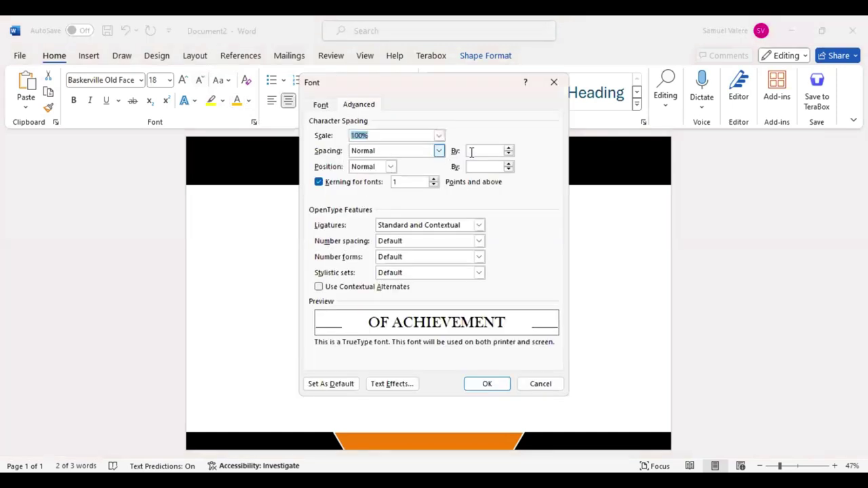
{"action": "left_click", "coordinate": [467, 151]}
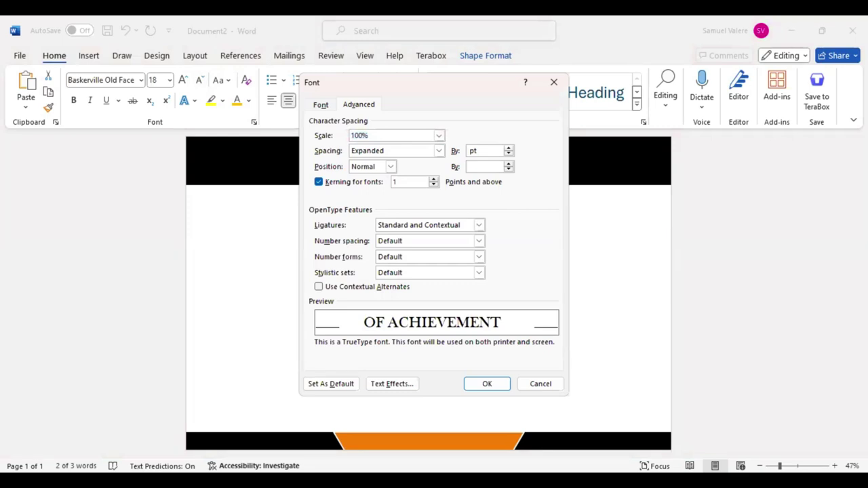
{"action": "type", "text": "6"}
{"action": "key", "text": "Return"}
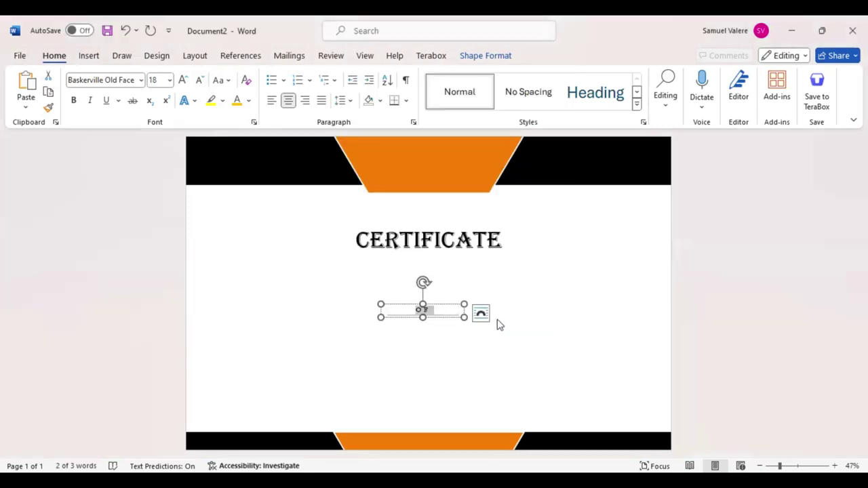
Widen the subtitle box to fit one line and paste a duplicate CERTIFICATE heading.
{"action": "left_click", "coordinate": [381, 314]}
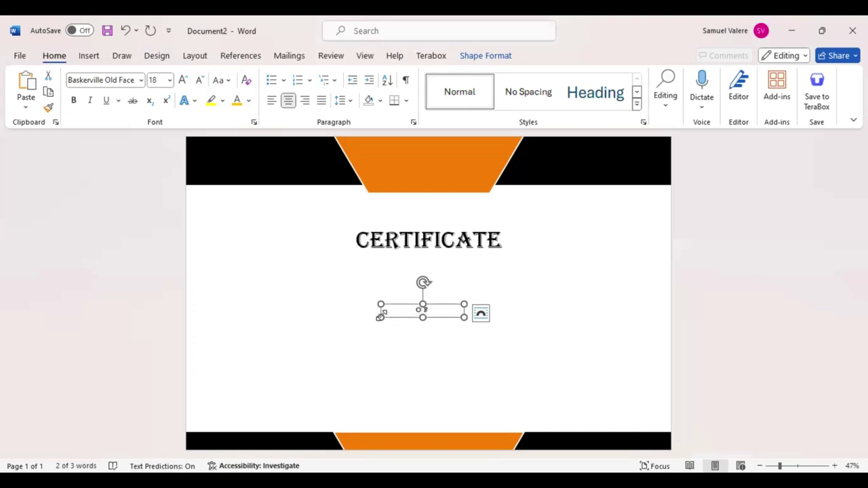
{"action": "left_click_drag", "start_coordinate": [362, 314], "coordinate": [348, 314]}
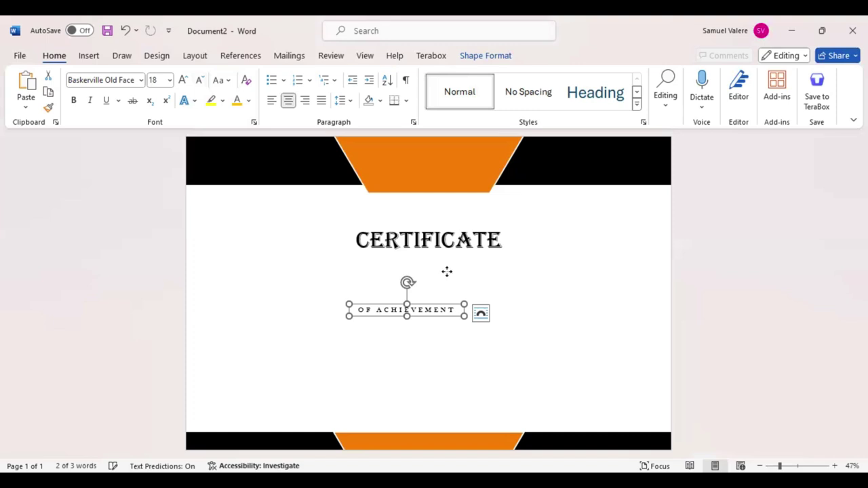
{"action": "key", "text": "ctrl+z"}
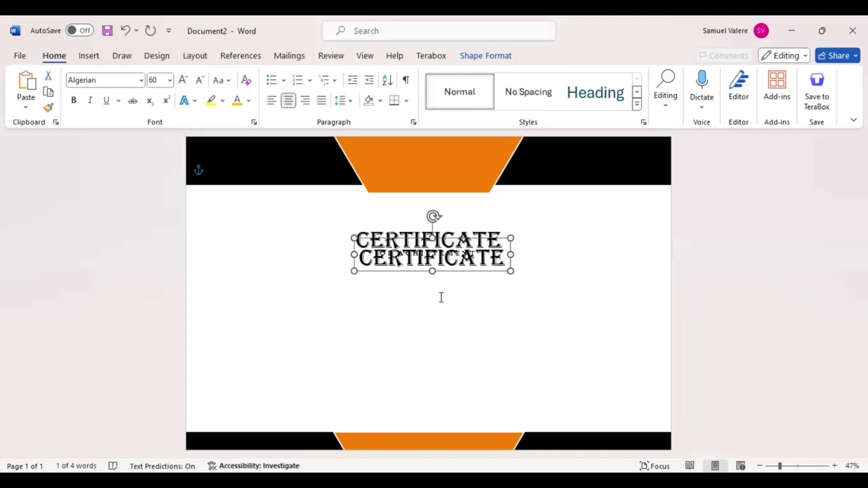
Place a copy of the subtitle box lower and retype it as 'This Certificate is Presented To'.
{"action": "key", "text": "Down"}
{"action": "key", "text": "Down"}
{"action": "key", "text": "Down"}
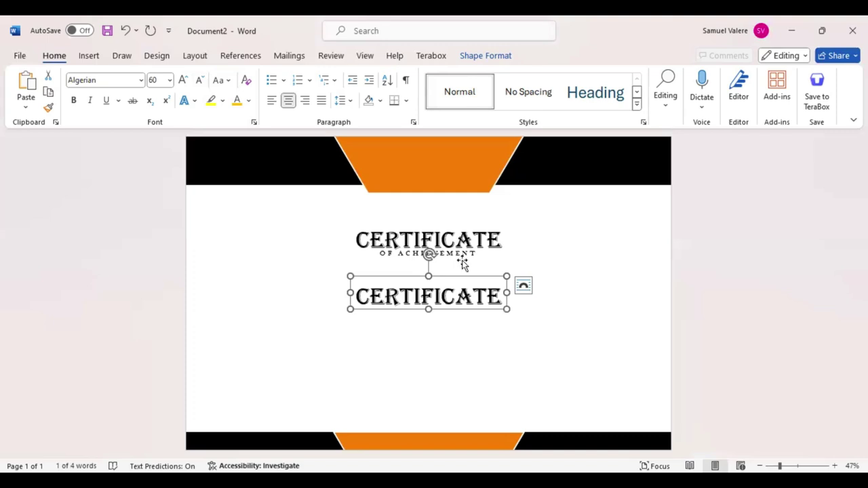
{"action": "left_click_drag", "start_coordinate": [462, 259], "coordinate": [461, 286]}
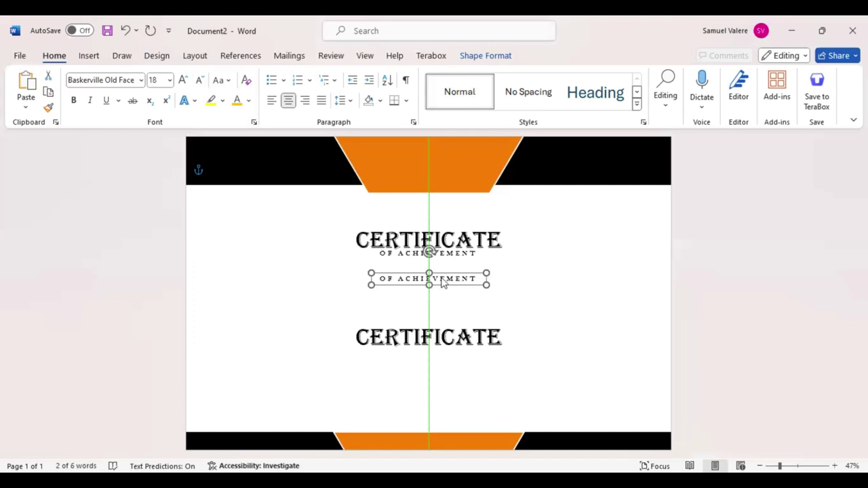
{"action": "triple_click", "coordinate": [442, 283]}
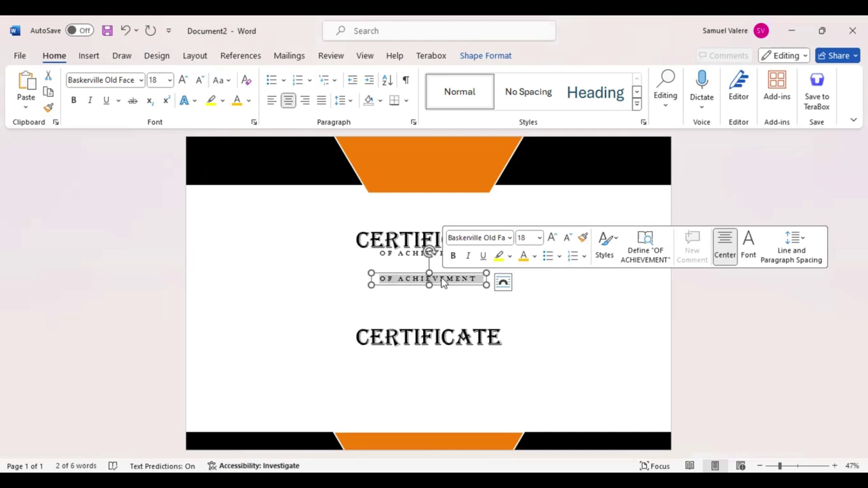
{"action": "type", "text": "This C"}
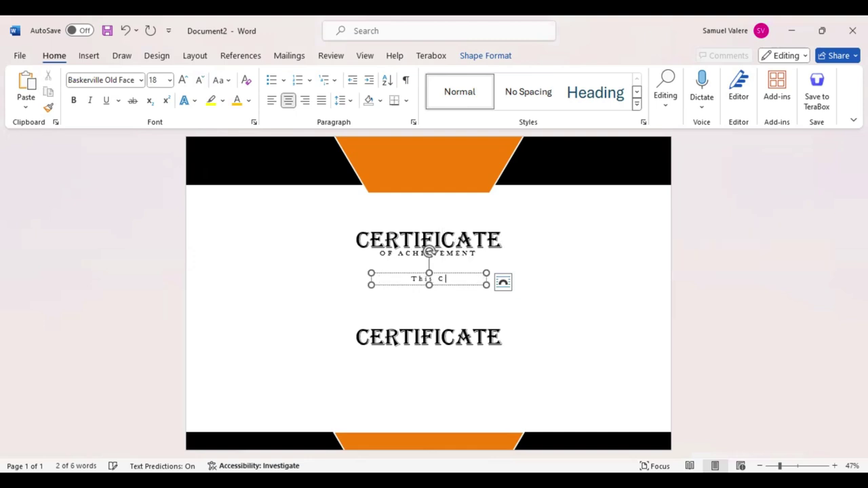
{"action": "type", "text": "ertif"}
{"action": "type", "text": "icate"}
{"action": "type", "text": " is"}
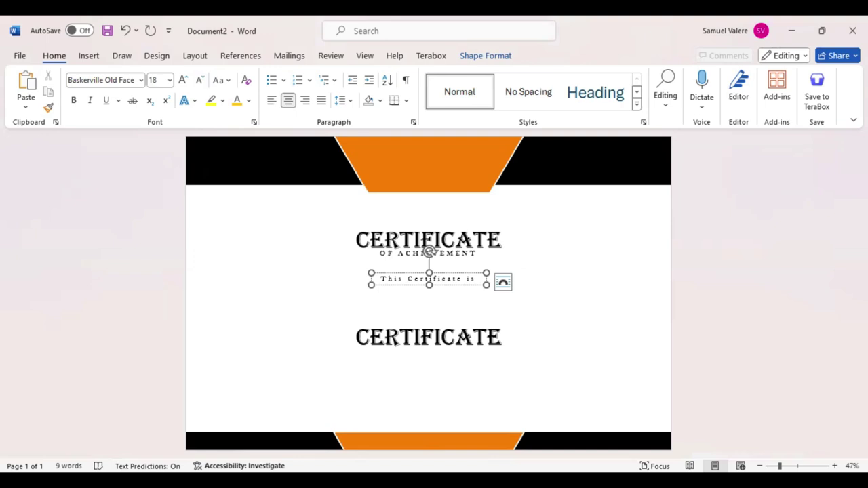
{"action": "key", "text": "ctrl+y"}
Enlarge the presentation line to 20 pt and nudge its box to page centre.
{"action": "left_click_drag", "start_coordinate": [399, 252], "coordinate": [429, 258]}
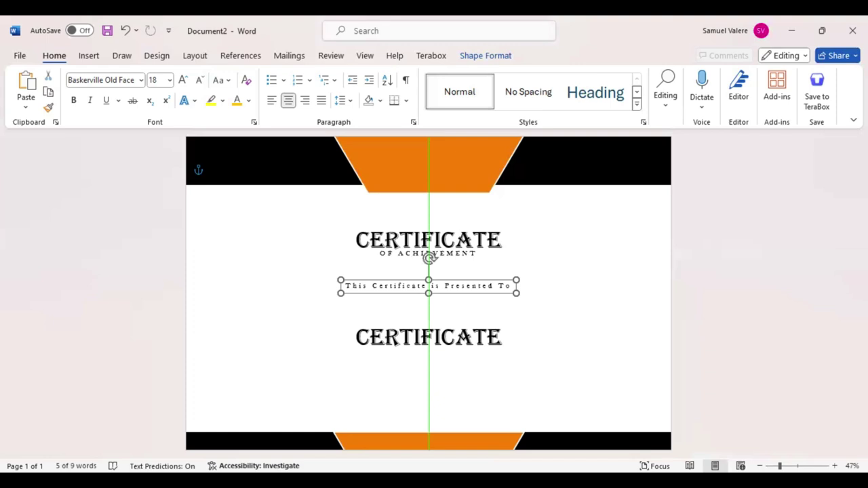
{"action": "left_click_drag", "start_coordinate": [560, 249], "coordinate": [562, 247]}
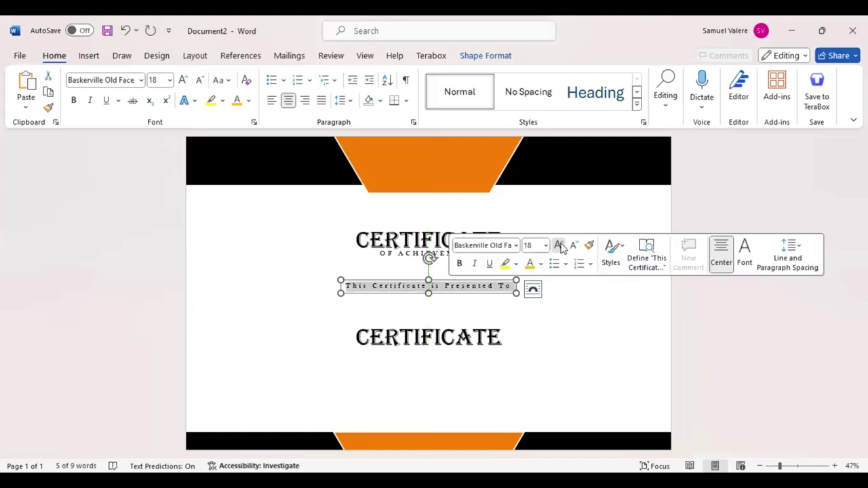
{"action": "left_click", "coordinate": [559, 246]}
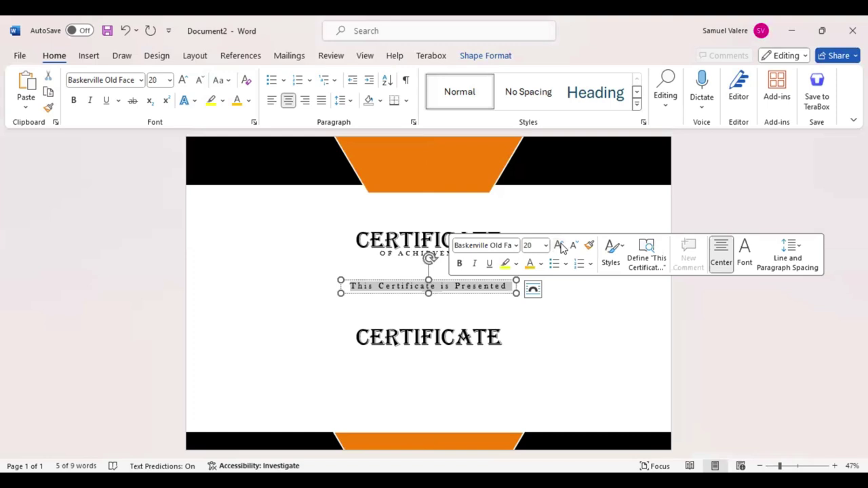
{"action": "key", "text": "Escape"}
{"action": "key", "text": "Right"}
{"action": "key", "text": "Right"}
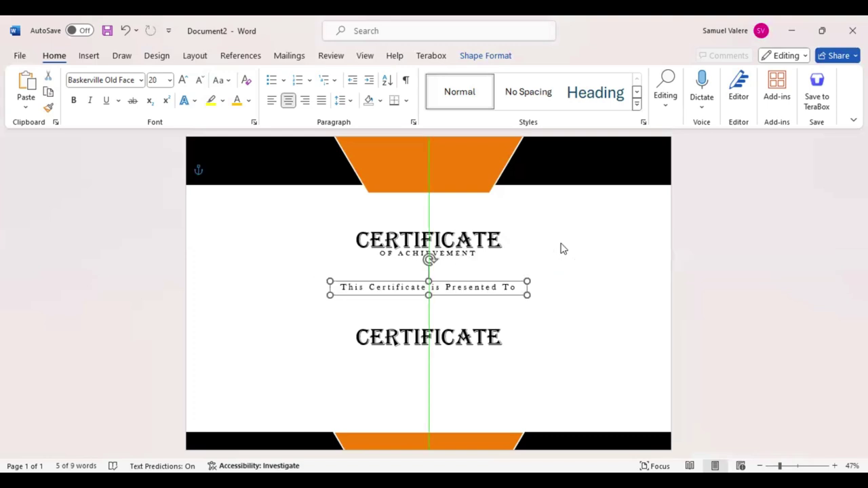
{"action": "key", "text": "ctrl+Up"}
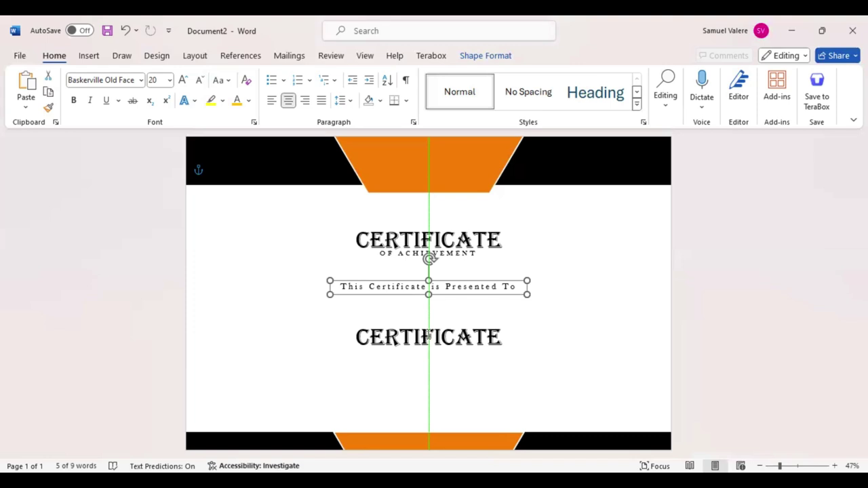
Replace the lower CERTIFICATE text with NAME SURNAME and widen the box to fit.
{"action": "double_click", "coordinate": [428, 336]}
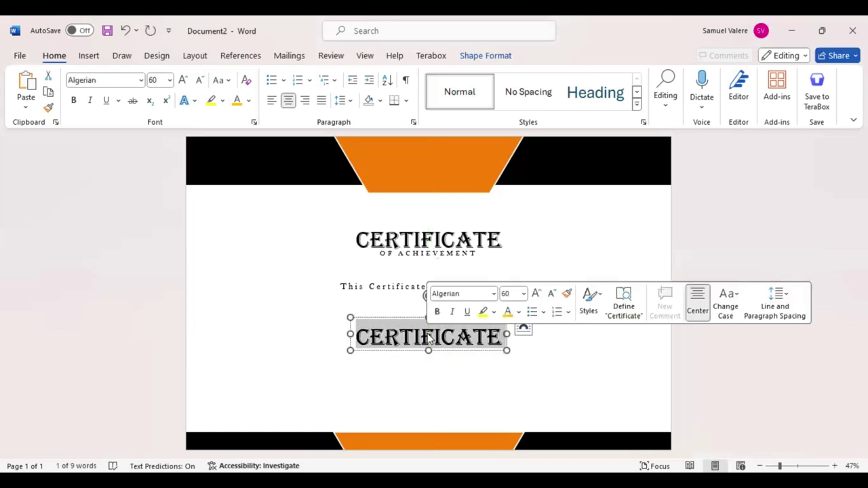
{"action": "type", "text": "NAME"}
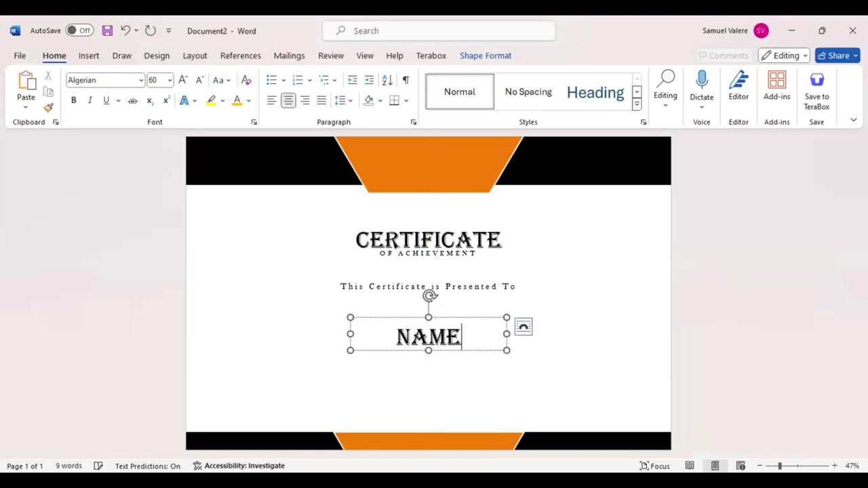
{"action": "type", "text": " SUR"}
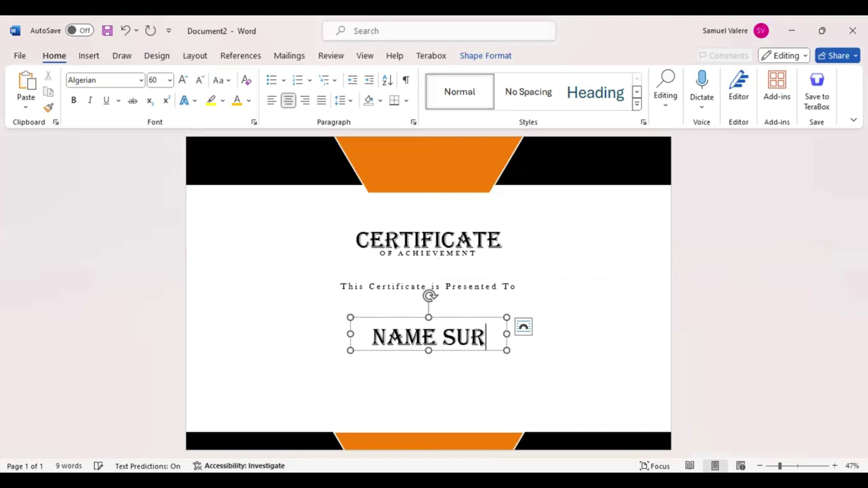
{"action": "key", "text": "BackSpace"}
{"action": "key", "text": "BackSpace"}
{"action": "key", "text": "BackSpace"}
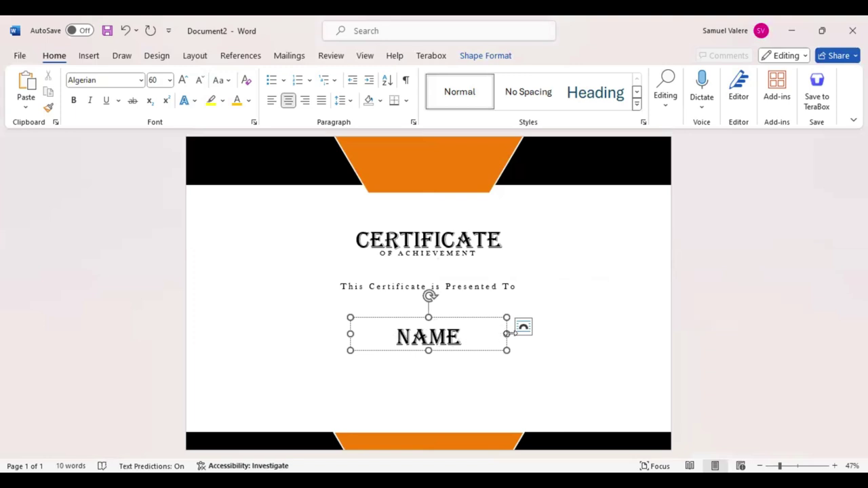
{"action": "left_click_drag", "start_coordinate": [506, 334], "coordinate": [570, 334]}
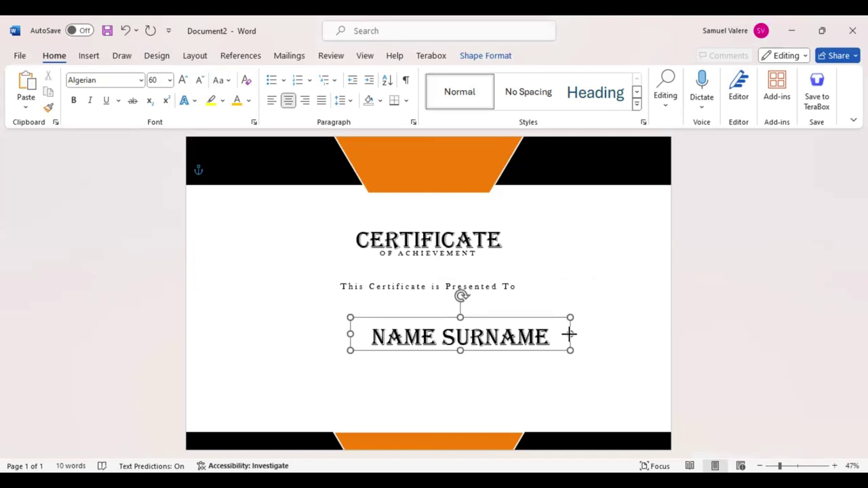
Make the name 72 pt orange and move it up under the presentation line.
{"action": "key", "text": "ctrl+a"}
{"action": "left_click", "coordinate": [588, 299]}
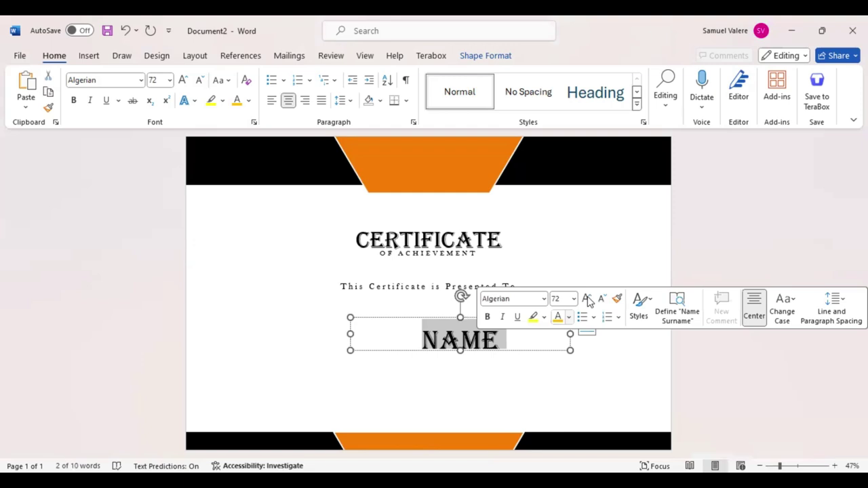
{"action": "left_click", "coordinate": [568, 317]}
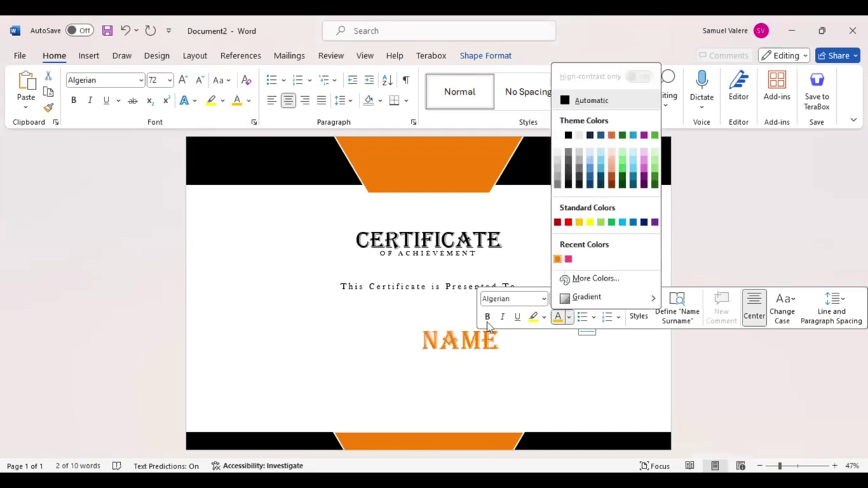
{"action": "key", "text": "Escape"}
{"action": "key", "text": "Escape"}
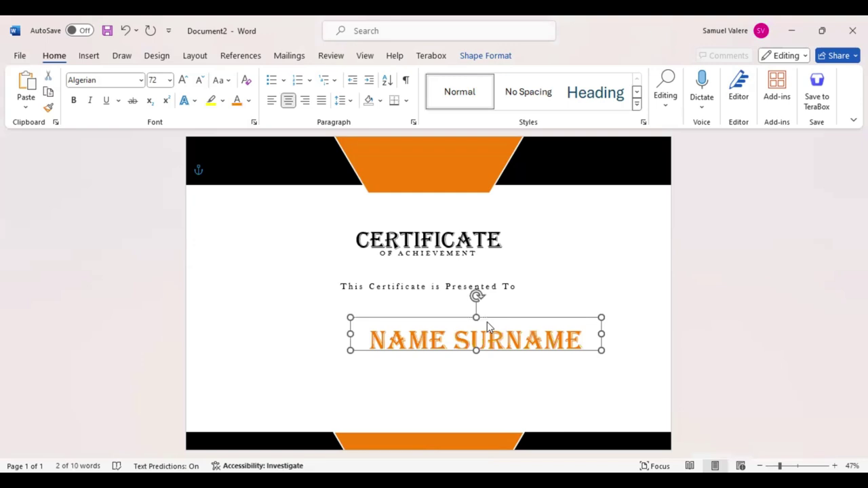
{"action": "left_click_drag", "start_coordinate": [487, 327], "coordinate": [490, 328]}
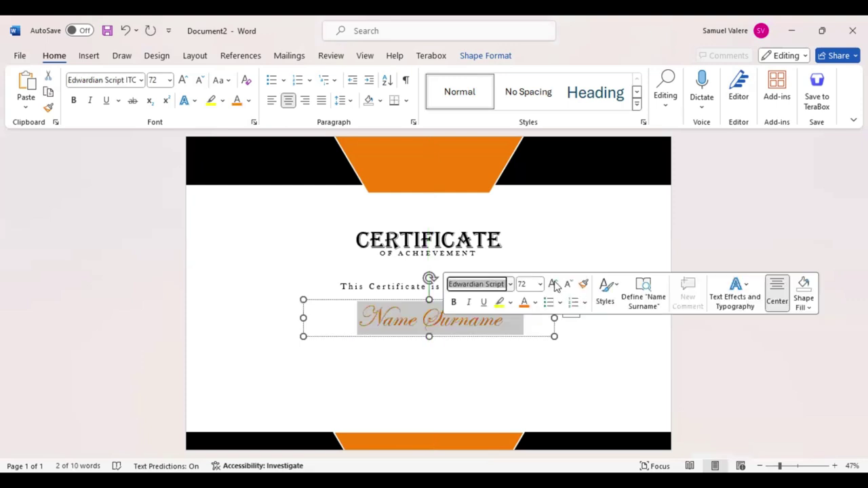
Set the Edwardian Script ITC name to 100 pt.
{"action": "left_click", "coordinate": [555, 285]}
{"action": "left_click", "coordinate": [555, 286]}
{"action": "left_click", "coordinate": [555, 285]}
{"action": "left_click", "coordinate": [555, 285]}
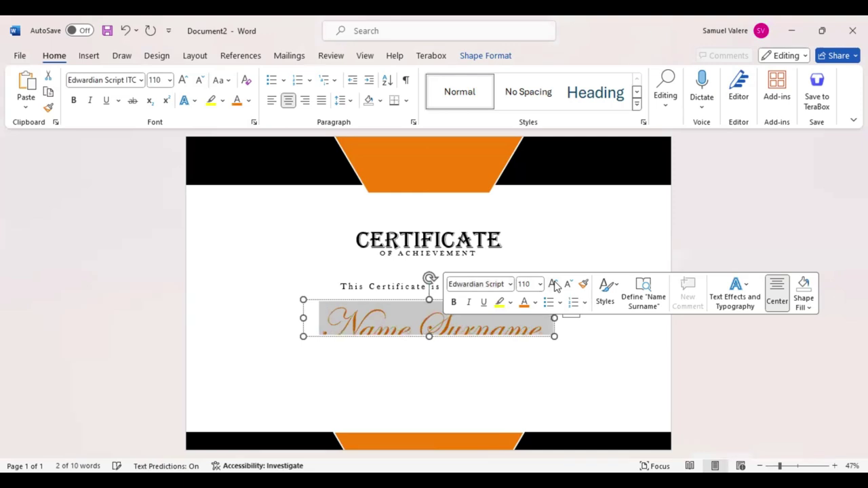
{"action": "key", "text": "ctrl+z"}
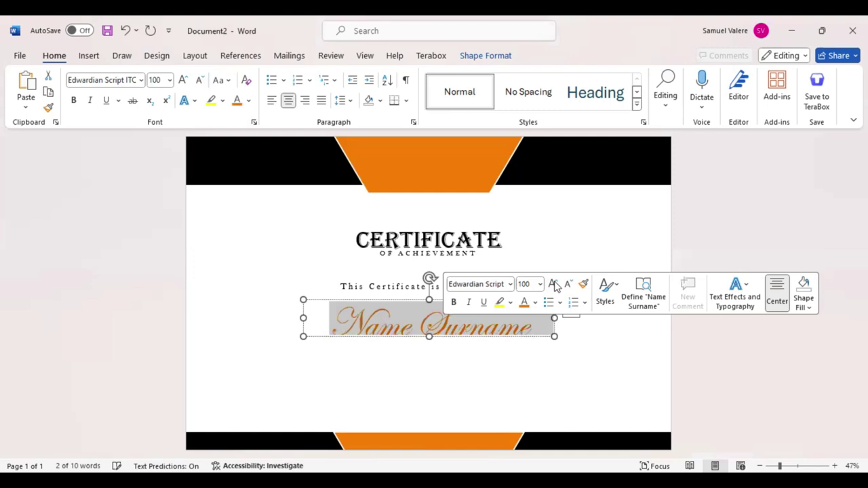
{"action": "key", "text": "ctrl+z"}
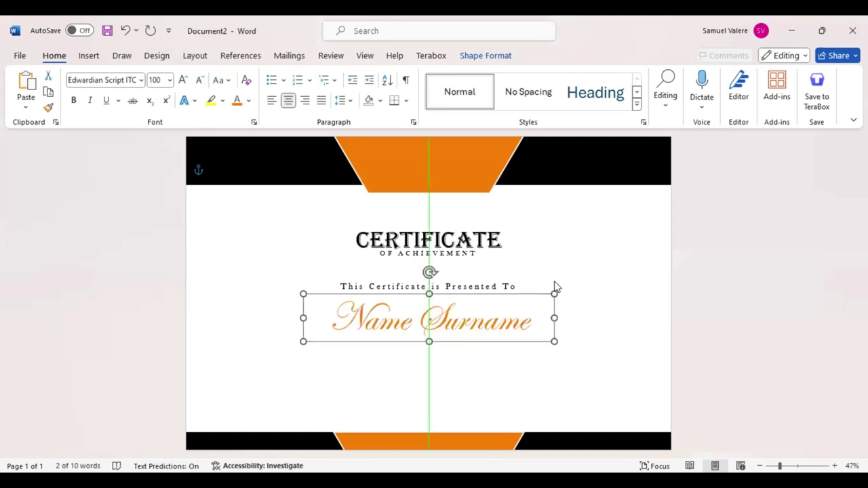
Nudge the name box with arrow keys so it sits centred below the presentation line.
{"action": "key", "text": "Down"}
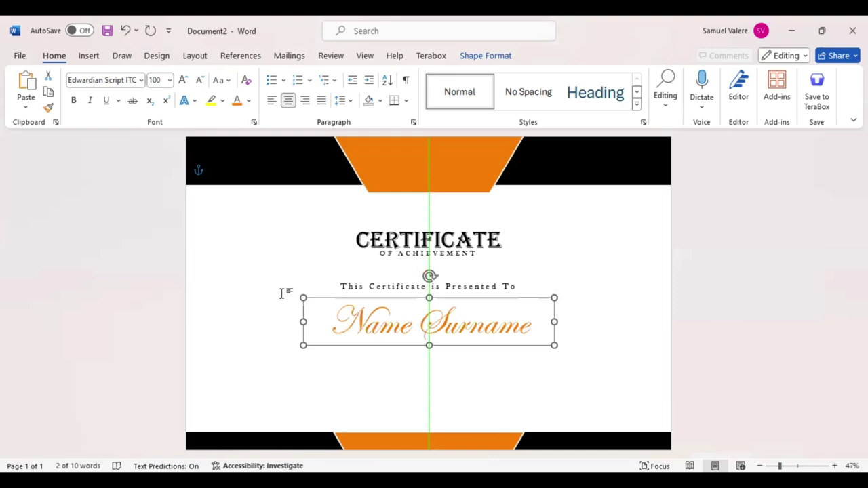
{"action": "key", "text": "Up"}
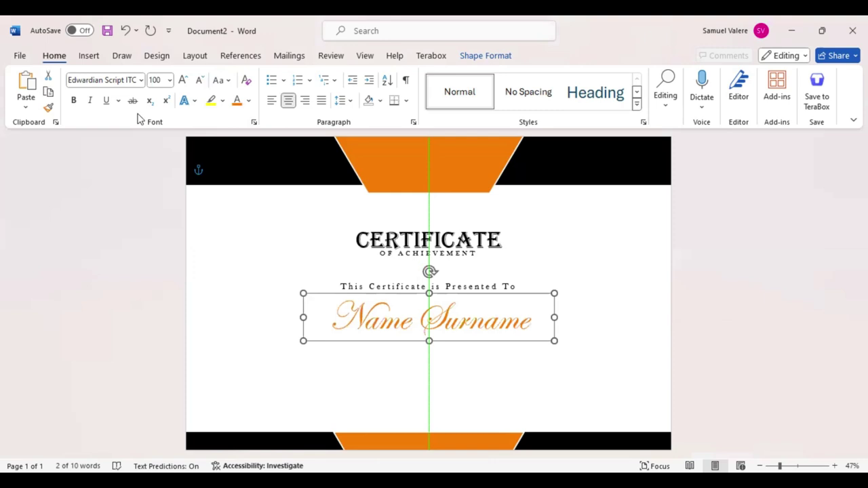
{"action": "key", "text": "Escape"}
{"action": "scroll", "coordinate": [196, 81], "scroll_direction": "down", "scroll_amount": 1}
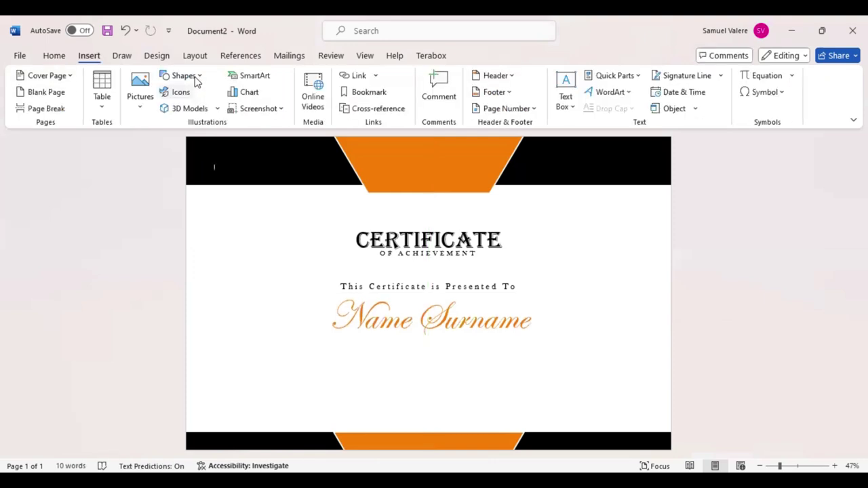
Draw a text box below the name and paste the appreciation paragraph into it.
{"action": "left_click", "coordinate": [183, 75]}
{"action": "left_click", "coordinate": [169, 143]}
{"action": "key", "text": "ctrl+v"}
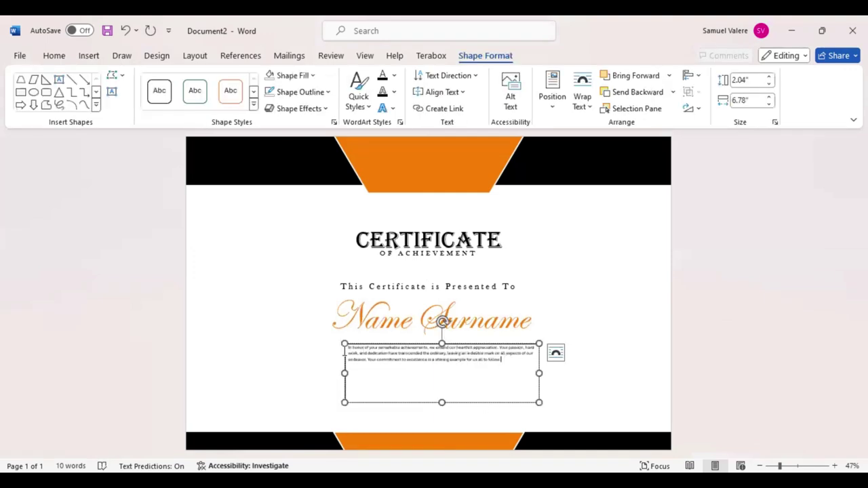
{"action": "key", "text": "ctrl+a"}
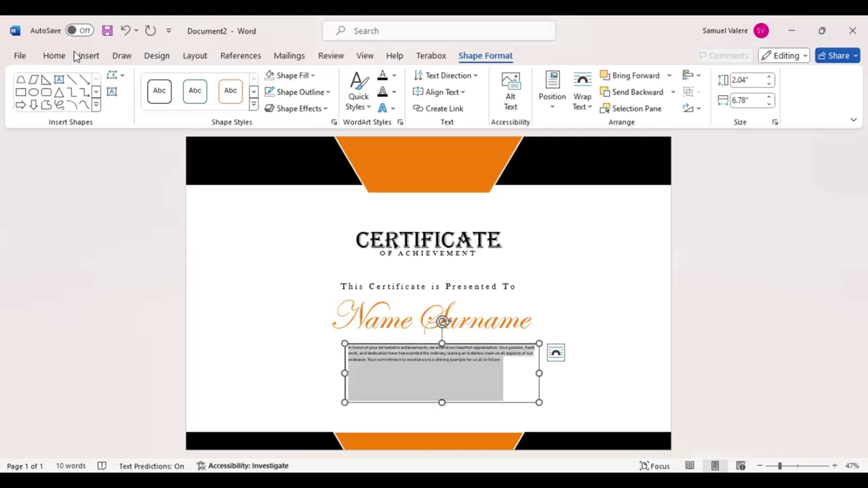
Enlarge the paragraph to 20 pt, then resize and centre its box on the page.
{"action": "left_click", "coordinate": [86, 55]}
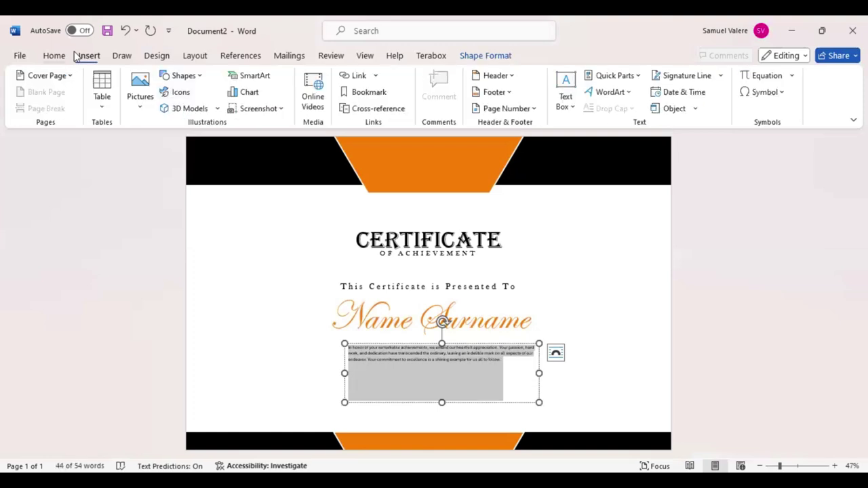
{"action": "left_click", "coordinate": [72, 56]}
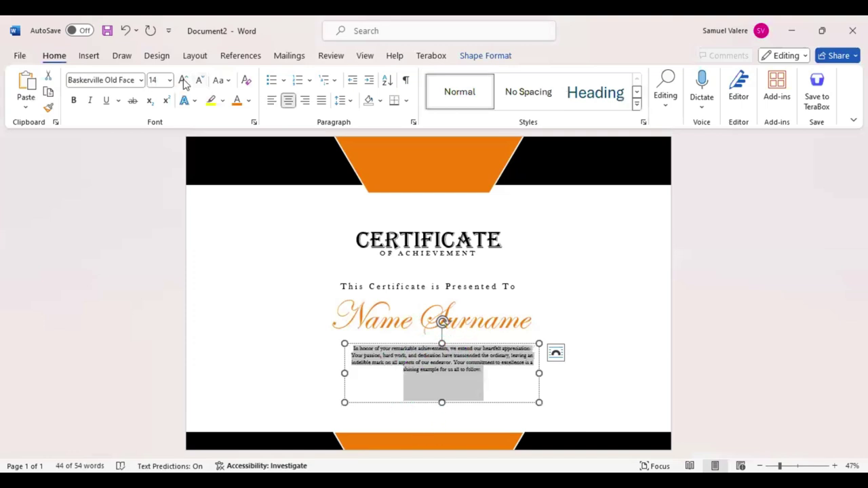
{"action": "left_click", "coordinate": [183, 80]}
{"action": "left_click", "coordinate": [184, 80]}
{"action": "left_click", "coordinate": [183, 80]}
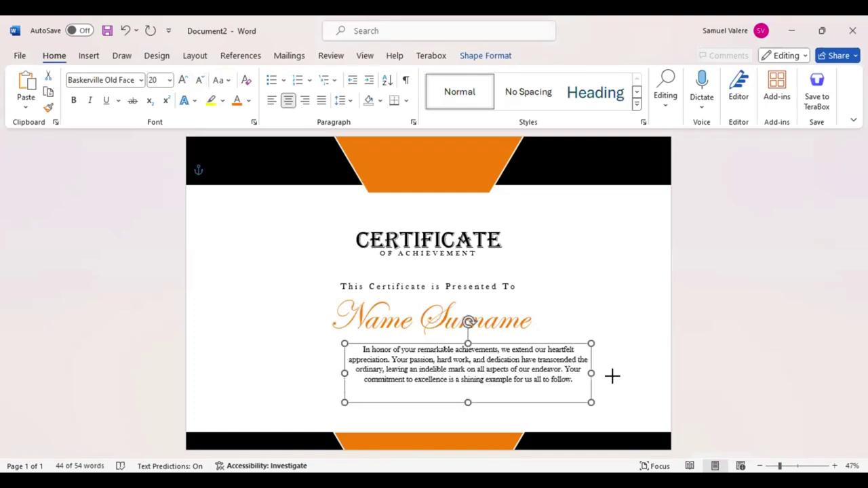
{"action": "left_click_drag", "start_coordinate": [468, 402], "coordinate": [483, 386]}
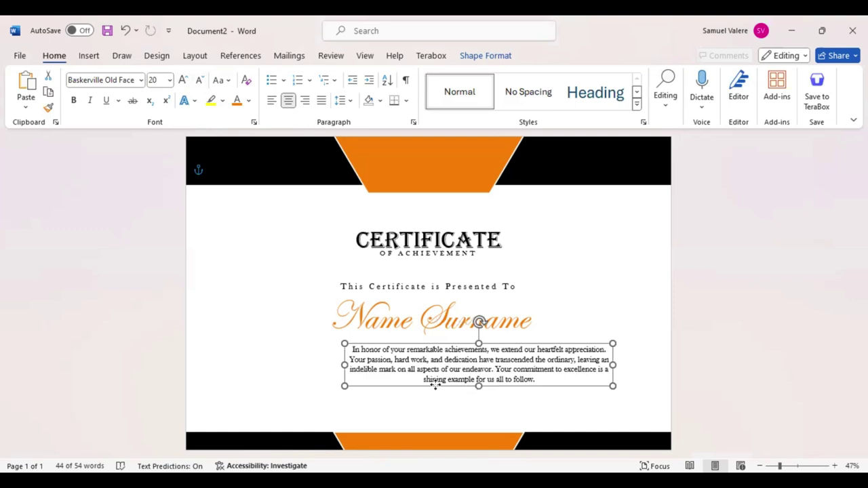
{"action": "left_click_drag", "start_coordinate": [435, 392], "coordinate": [436, 388]}
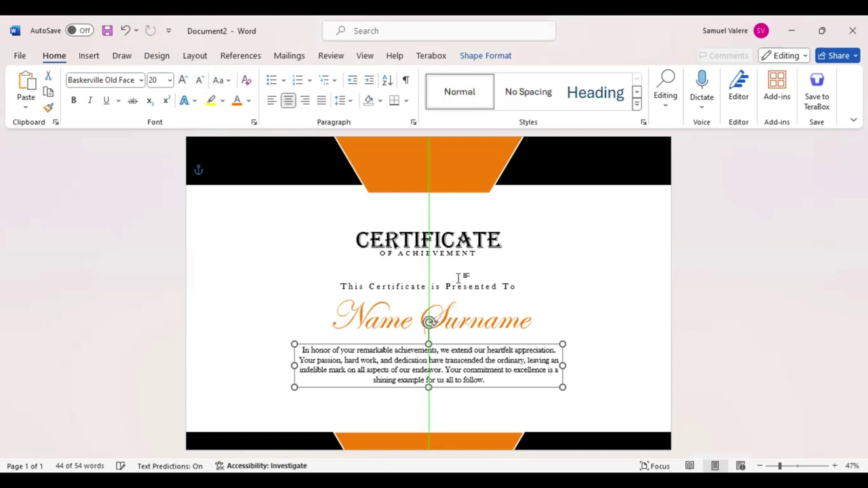
Add a small Signature text box at the bottom-left of the certificate.
{"action": "left_click", "coordinate": [89, 55]}
{"action": "key", "text": "ctrl+z"}
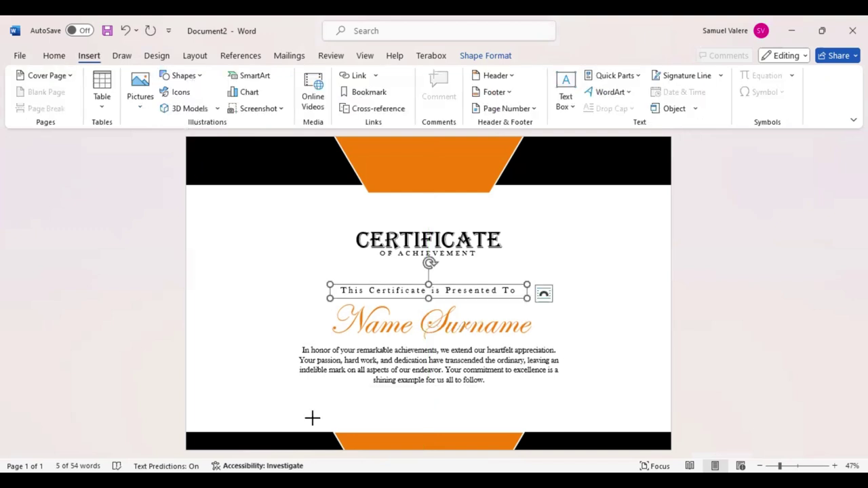
{"action": "left_click_drag", "start_coordinate": [276, 419], "coordinate": [326, 429]}
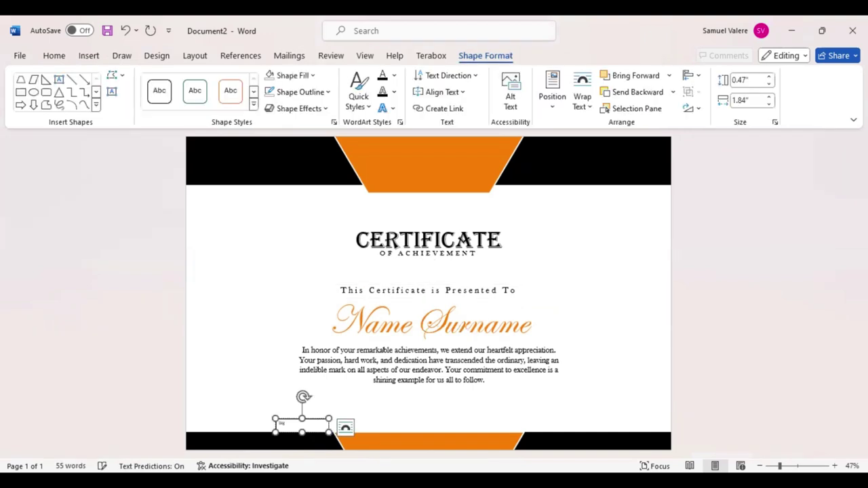
{"action": "type", "text": "nature"}
{"action": "double_click", "coordinate": [288, 423]}
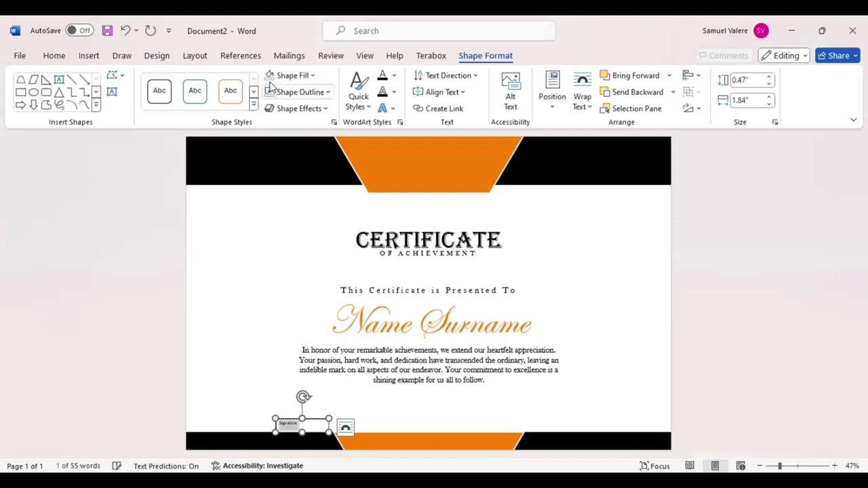
Format the Signature label centred, larger, in Baskerville Old Face all capitals.
{"action": "left_click", "coordinate": [62, 58]}
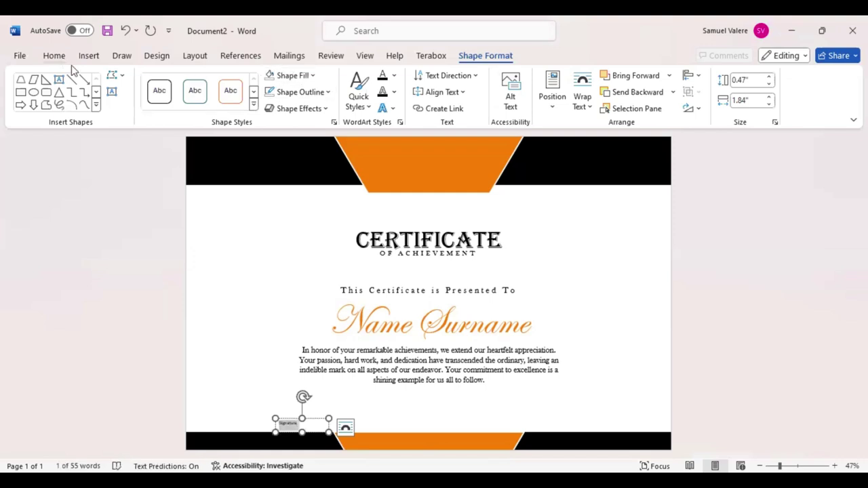
{"action": "left_click", "coordinate": [288, 100]}
{"action": "left_click", "coordinate": [183, 80]}
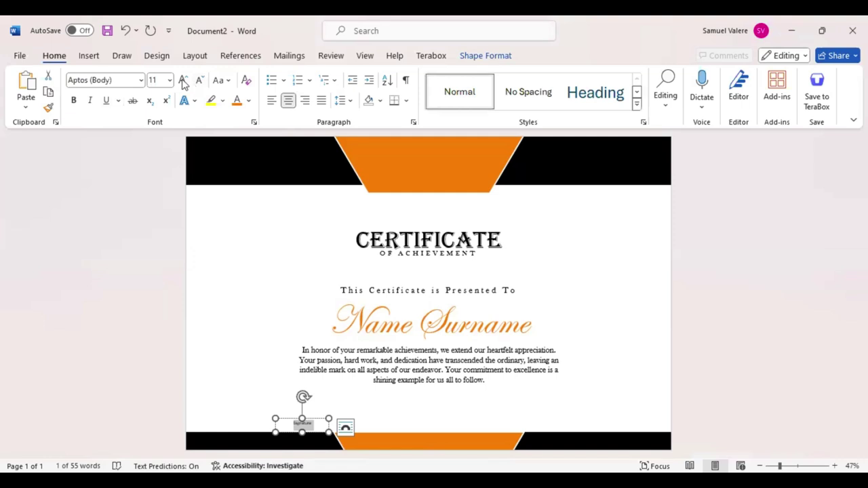
{"action": "left_click", "coordinate": [124, 79]}
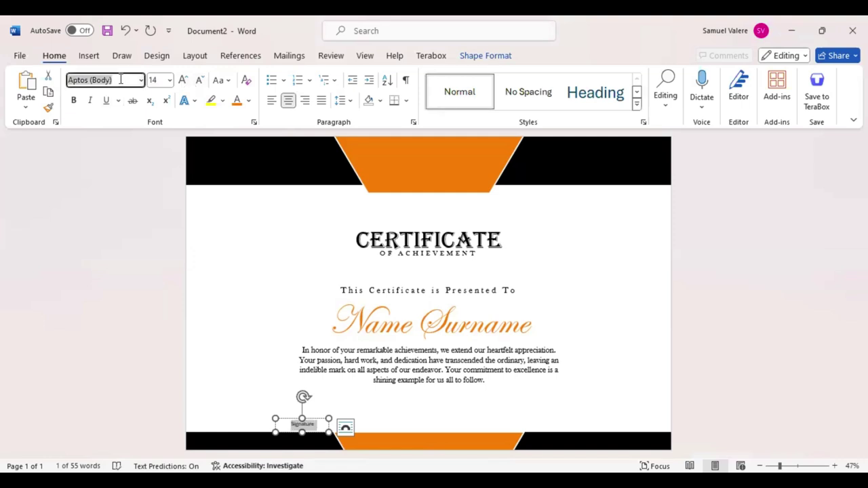
{"action": "type", "text": "Baskerville Old Face"}
{"action": "key", "text": "Return"}
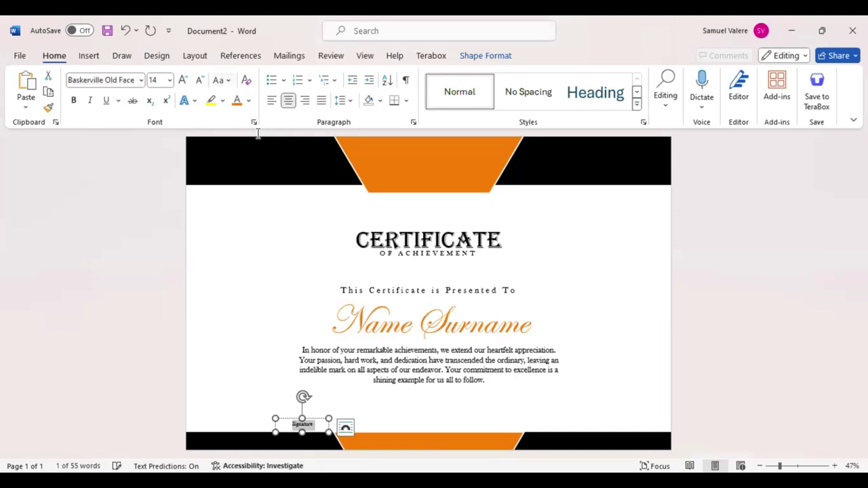
{"action": "key", "text": "shift+F3"}
{"action": "left_click", "coordinate": [316, 420]}
Copy the SIGNATURE label to the lower right and fine-tune both labels' positions.
{"action": "mouse_move", "coordinate": [322, 425]}
{"action": "left_mouse_down"}
{"action": "mouse_move", "coordinate": [563, 408]}
{"action": "mouse_move", "coordinate": [569, 419]}
{"action": "left_mouse_up"}
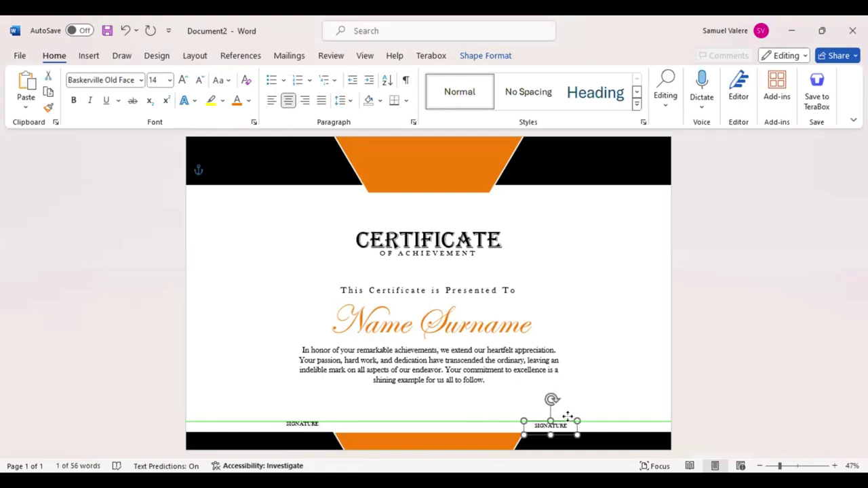
{"action": "key", "text": "Left"}
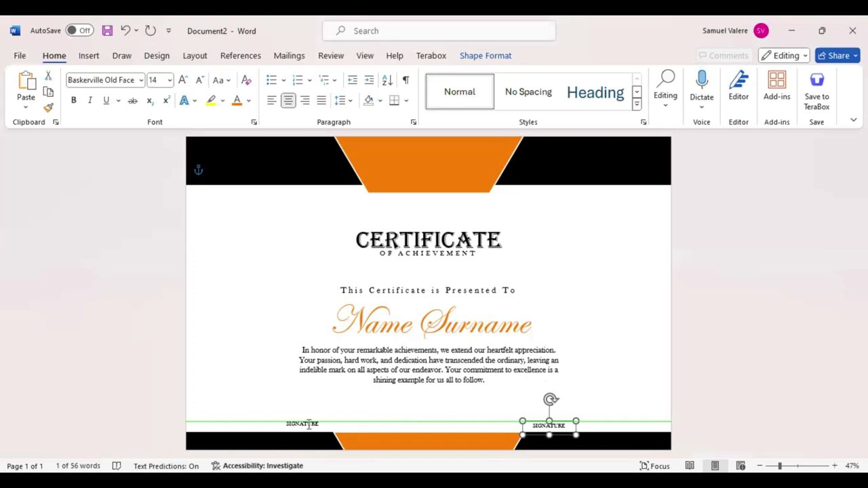
{"action": "left_click_drag", "start_coordinate": [311, 425], "coordinate": [315, 427]}
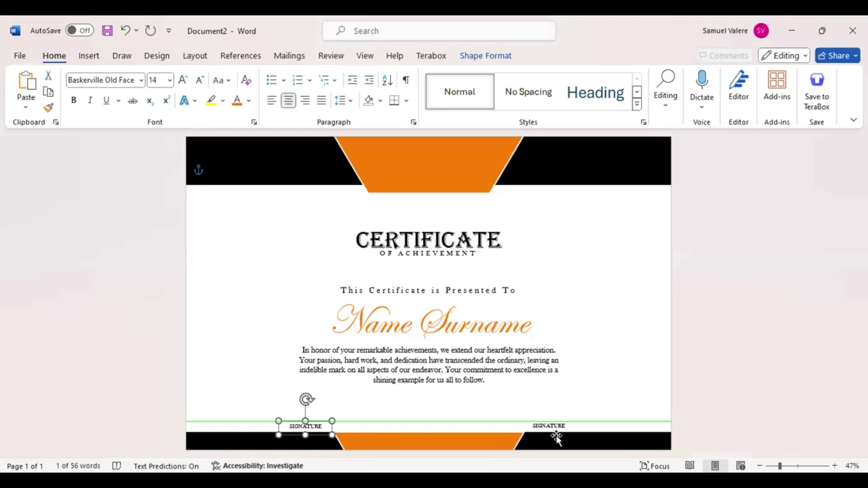
{"action": "left_click", "coordinate": [558, 435]}
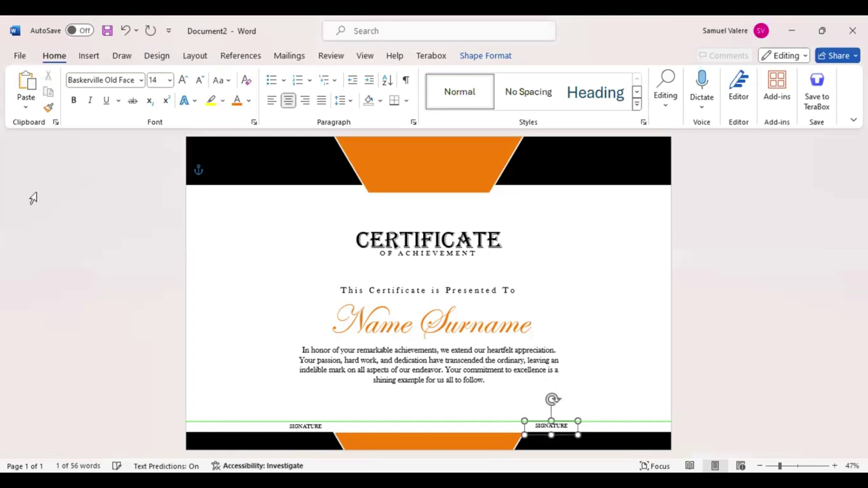
{"action": "left_click", "coordinate": [95, 58]}
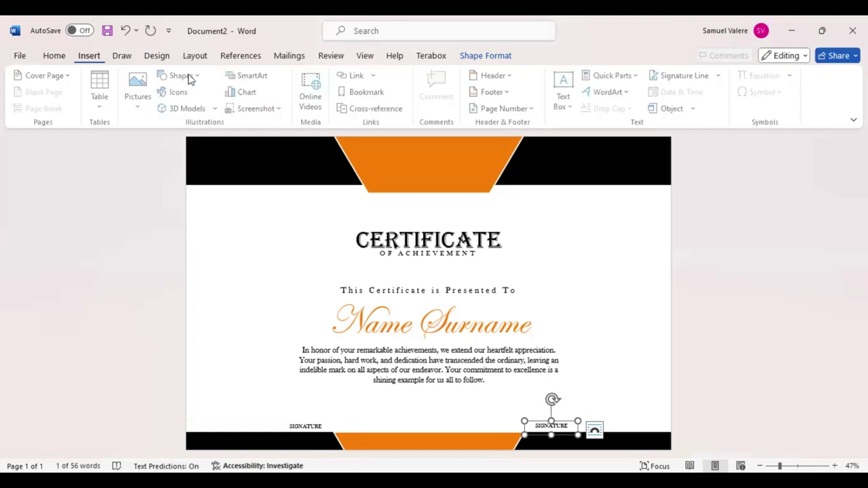
Draw straight lines above both SIGNATURE labels and shift the body paragraph slightly lower.
{"action": "left_click", "coordinate": [190, 76]}
{"action": "left_click", "coordinate": [171, 128]}
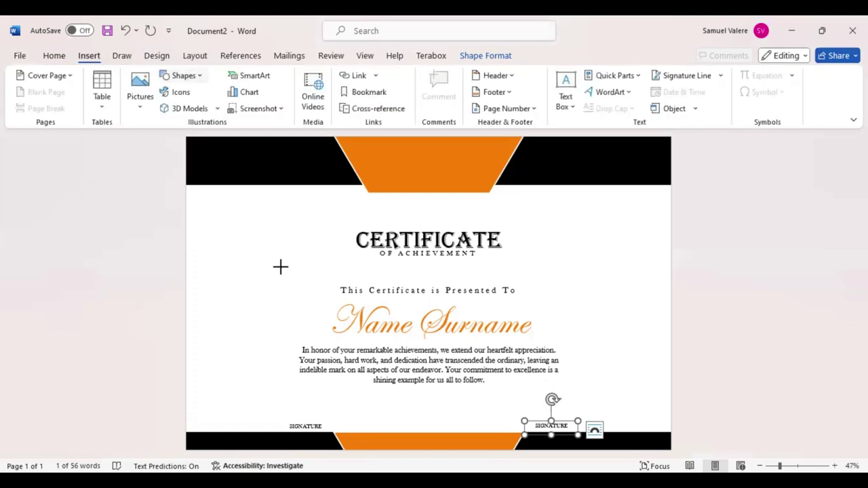
{"action": "left_click_drag", "start_coordinate": [265, 416], "coordinate": [349, 416]}
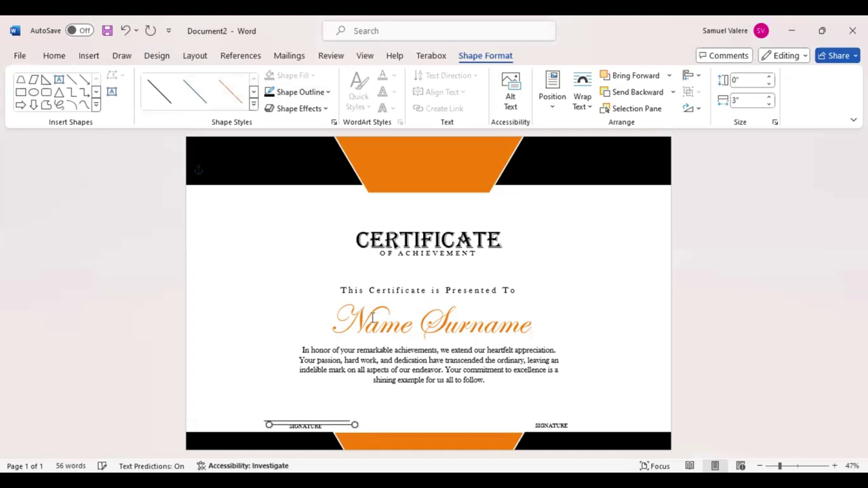
{"action": "key", "text": "Up"}
{"action": "key", "text": "Tab"}
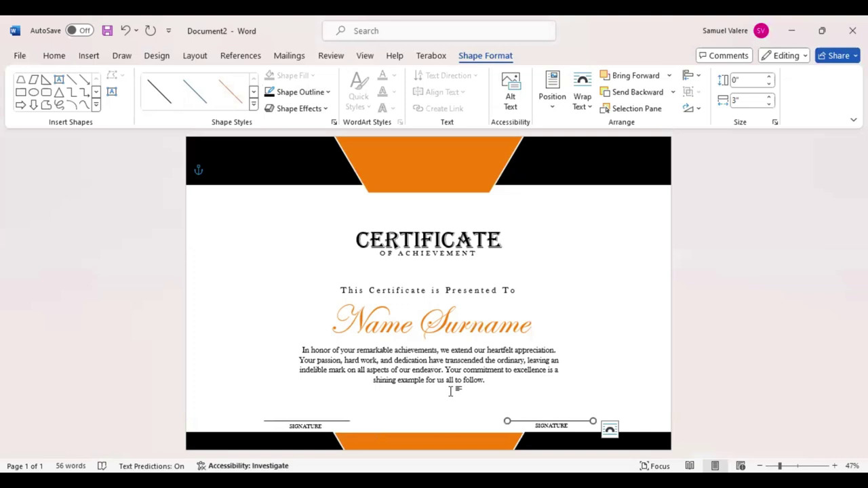
{"action": "left_click_drag", "start_coordinate": [450, 391], "coordinate": [456, 399]}
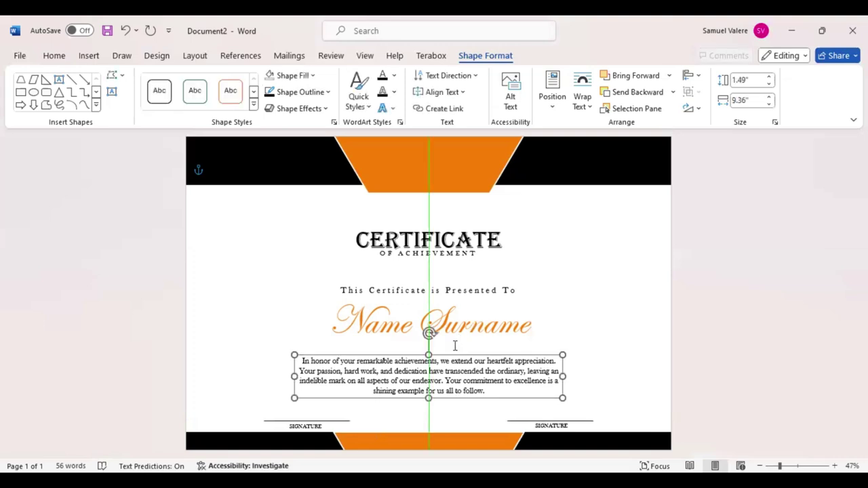
Lower the CERTIFICATE title group slightly, keeping it centred.
{"action": "left_click", "coordinate": [474, 300]}
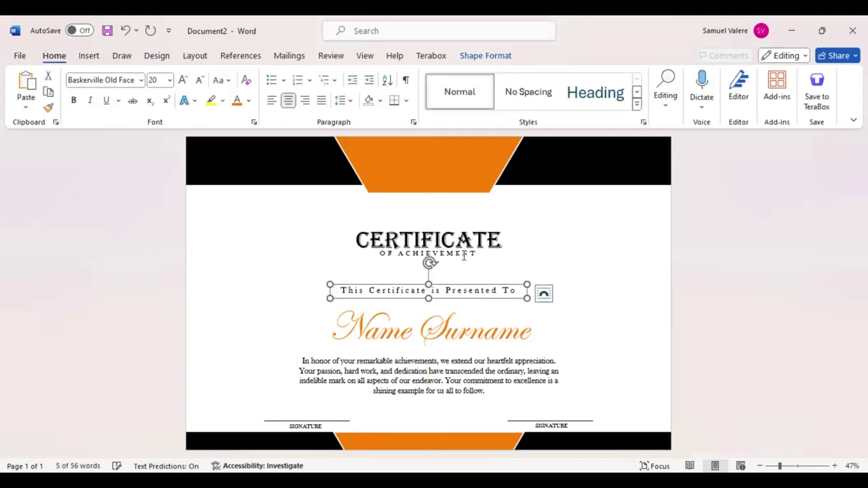
{"action": "left_click", "coordinate": [460, 222]}
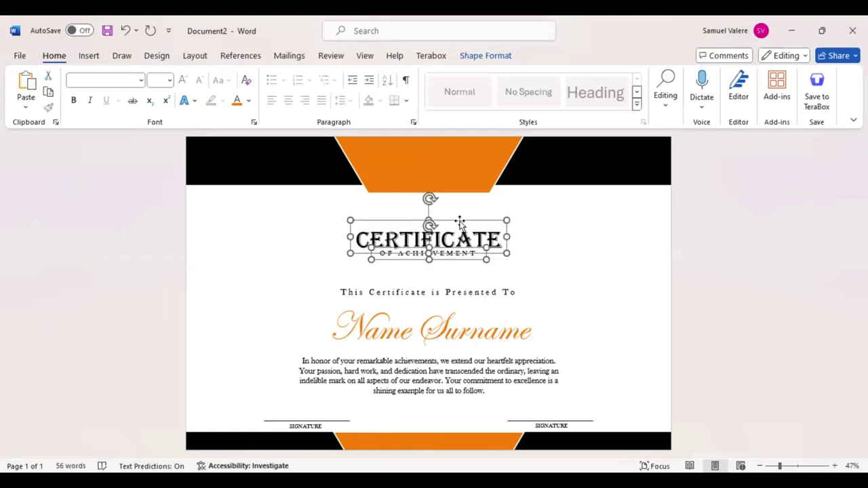
{"action": "left_click_drag", "start_coordinate": [459, 222], "coordinate": [463, 235]}
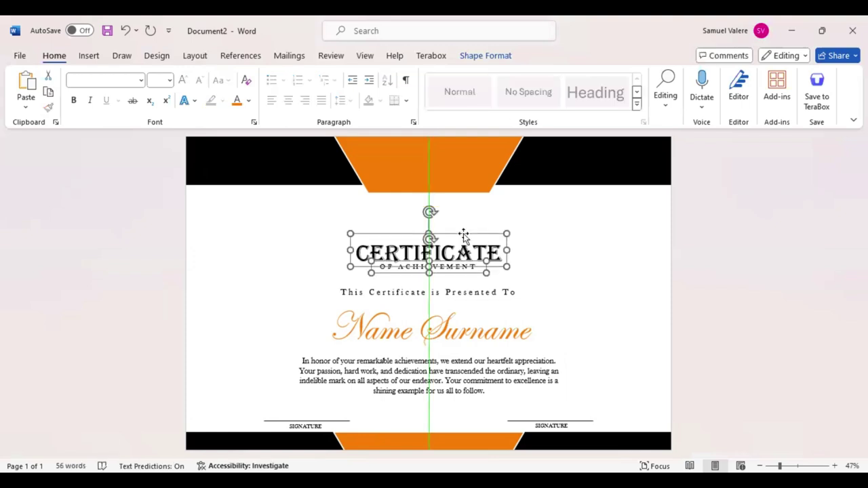
Draw a Stars and Banners starburst seal centred above the CERTIFICATE heading.
{"action": "key", "text": "alt+n"}
{"action": "left_click", "coordinate": [183, 75]}
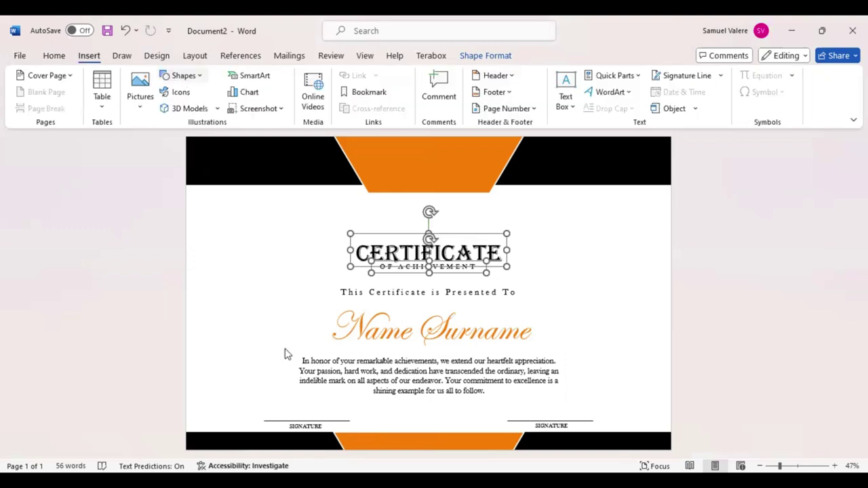
{"action": "scroll", "coordinate": [283, 353], "scroll_direction": "down", "scroll_amount": 2}
{"action": "scroll", "coordinate": [293, 402], "scroll_direction": "down", "scroll_amount": 1}
{"action": "left_click", "coordinate": [291, 396]}
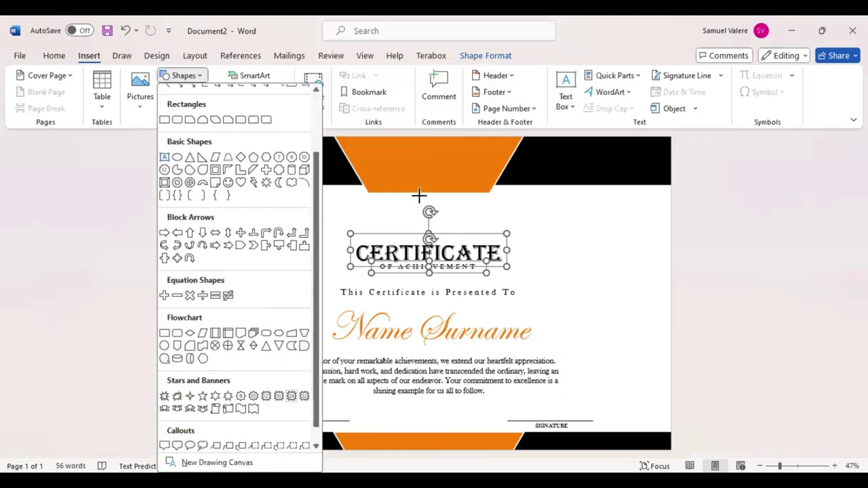
{"action": "left_click_drag", "start_coordinate": [418, 196], "coordinate": [458, 223]}
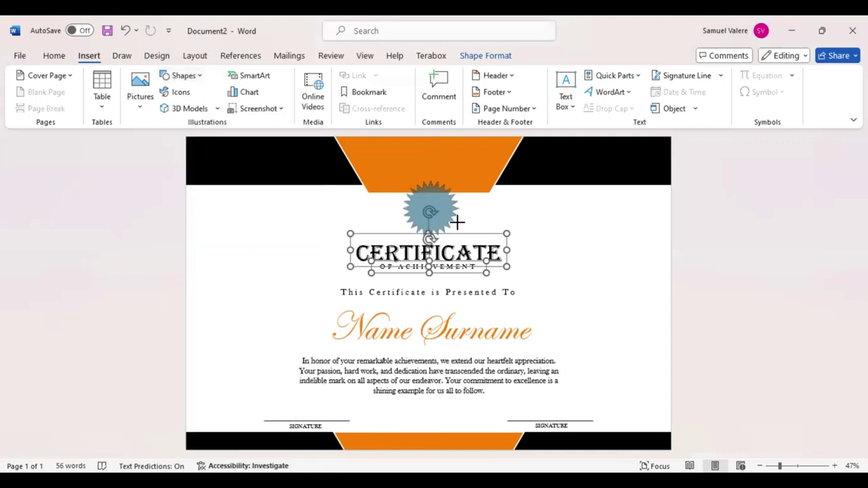
{"action": "left_click", "coordinate": [431, 192]}
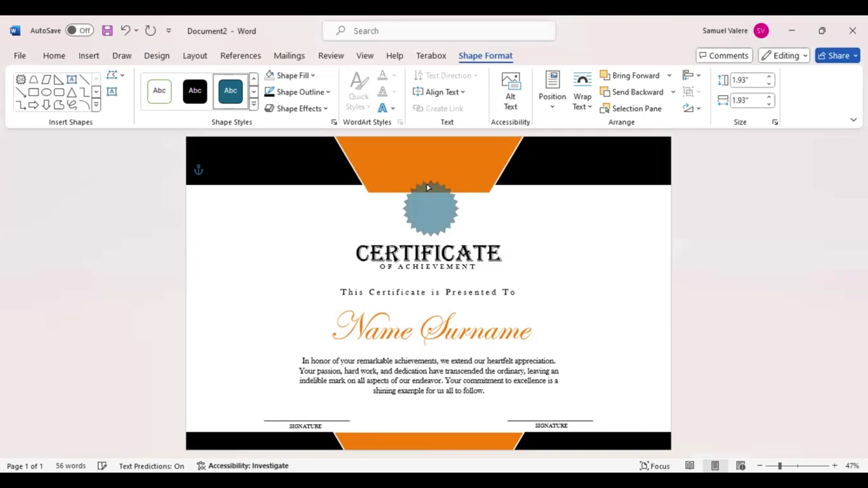
{"action": "left_click_drag", "start_coordinate": [426, 184], "coordinate": [425, 184]}
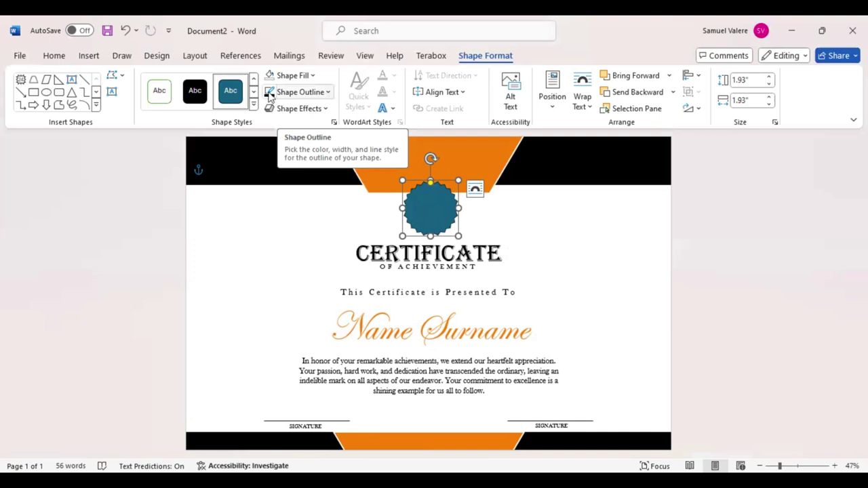
{"action": "key", "text": "ctrl+z"}
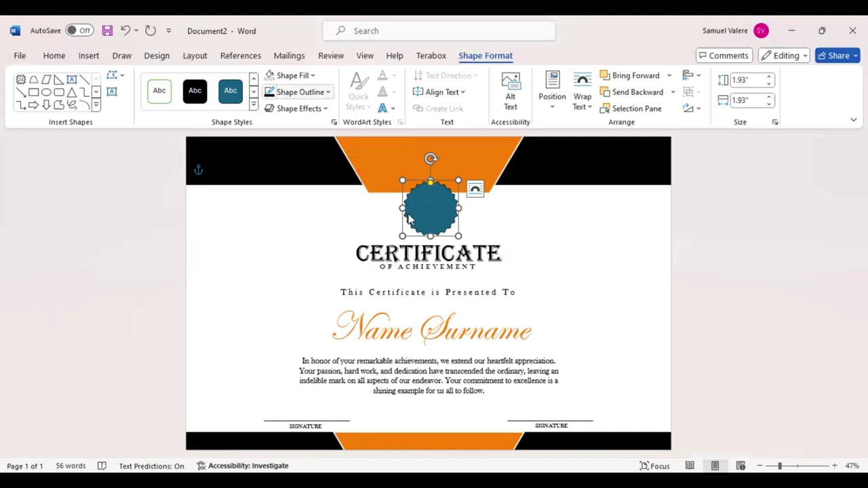
Apply a bevelled 3D preset to the seal and move it onto the top orange band.
{"action": "left_click", "coordinate": [298, 109]}
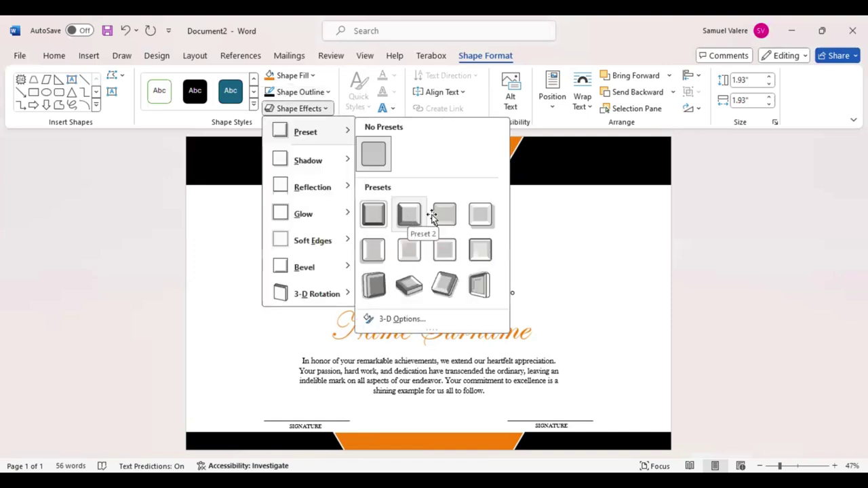
{"action": "left_click", "coordinate": [425, 197]}
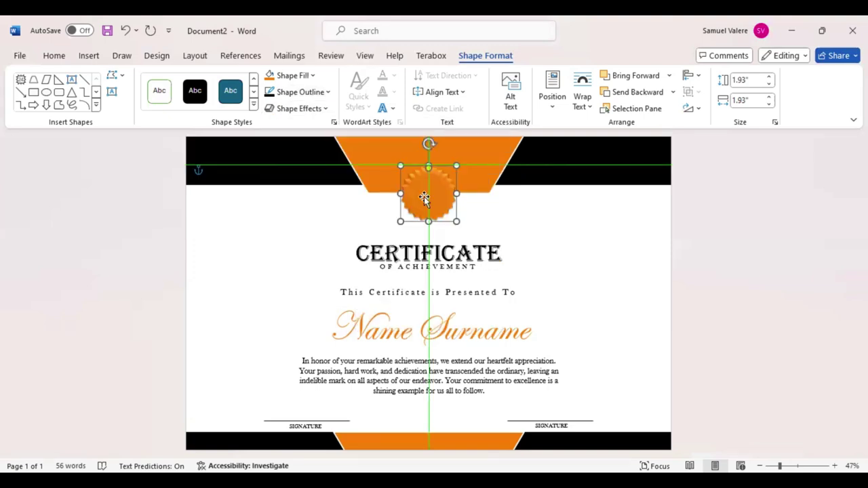
{"action": "left_click", "coordinate": [424, 197]}
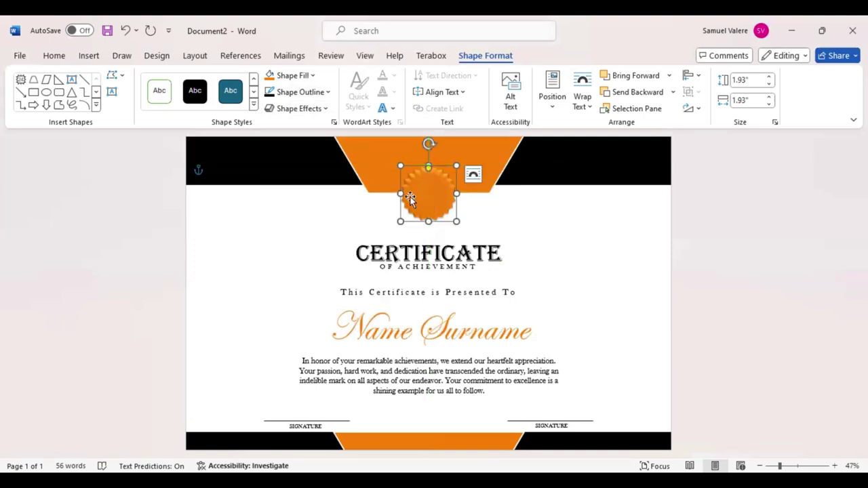
{"action": "left_click_drag", "start_coordinate": [421, 191], "coordinate": [420, 190]}
Enlarge the seal to 2.25 inches and nudge it to centre over the top band.
{"action": "left_click_drag", "start_coordinate": [464, 228], "coordinate": [465, 230]}
{"action": "left_click_drag", "start_coordinate": [429, 195], "coordinate": [426, 193]}
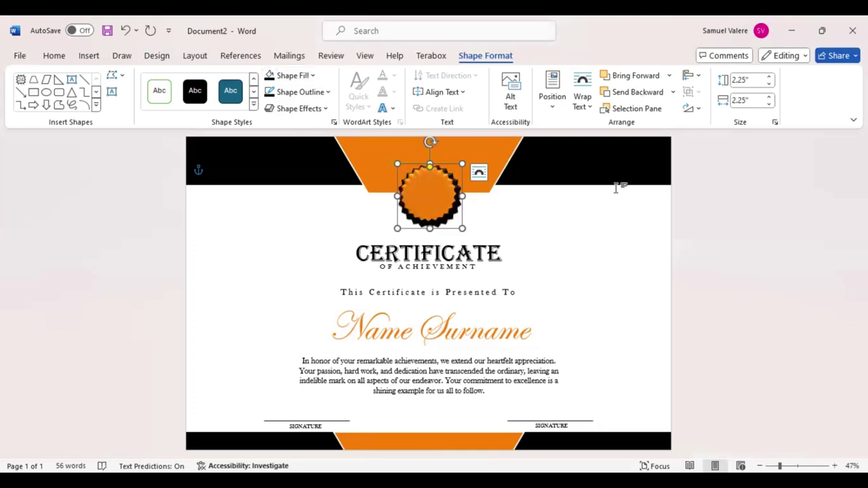
{"action": "key", "text": "Up"}
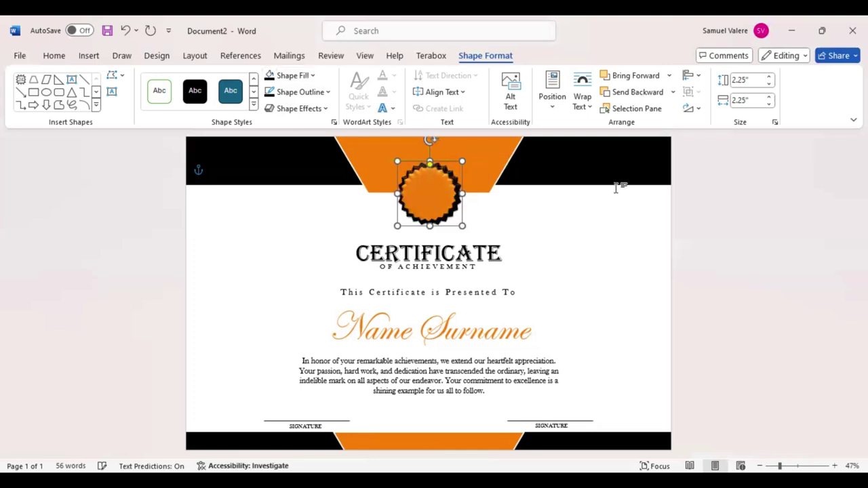
{"action": "key", "text": "Left"}
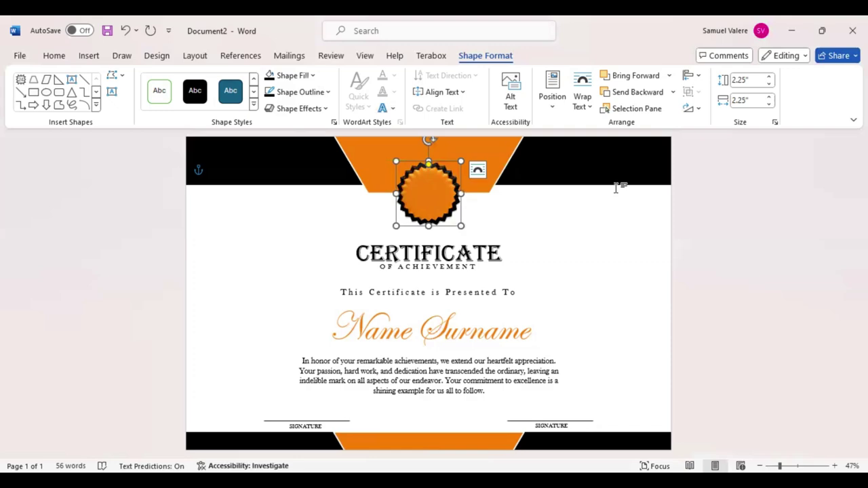